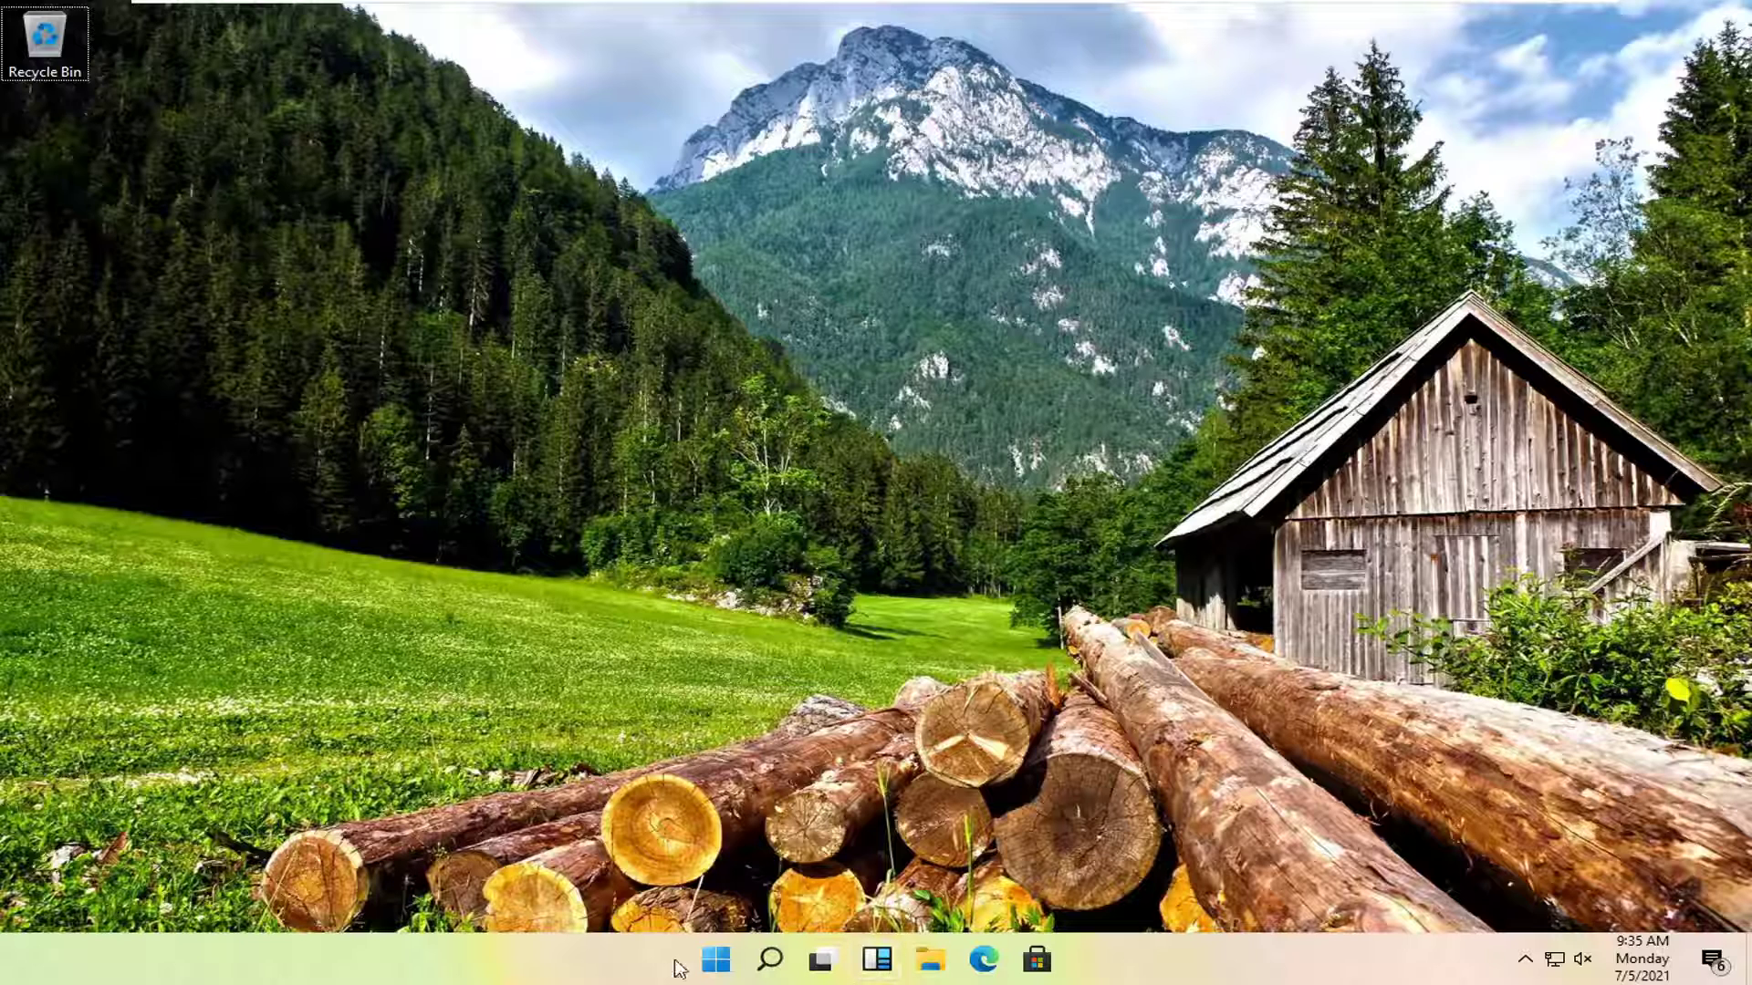
- Search Windows for "computer management", open Computer Management and move its window nearer the middle of the desktop
left_click(774, 961)
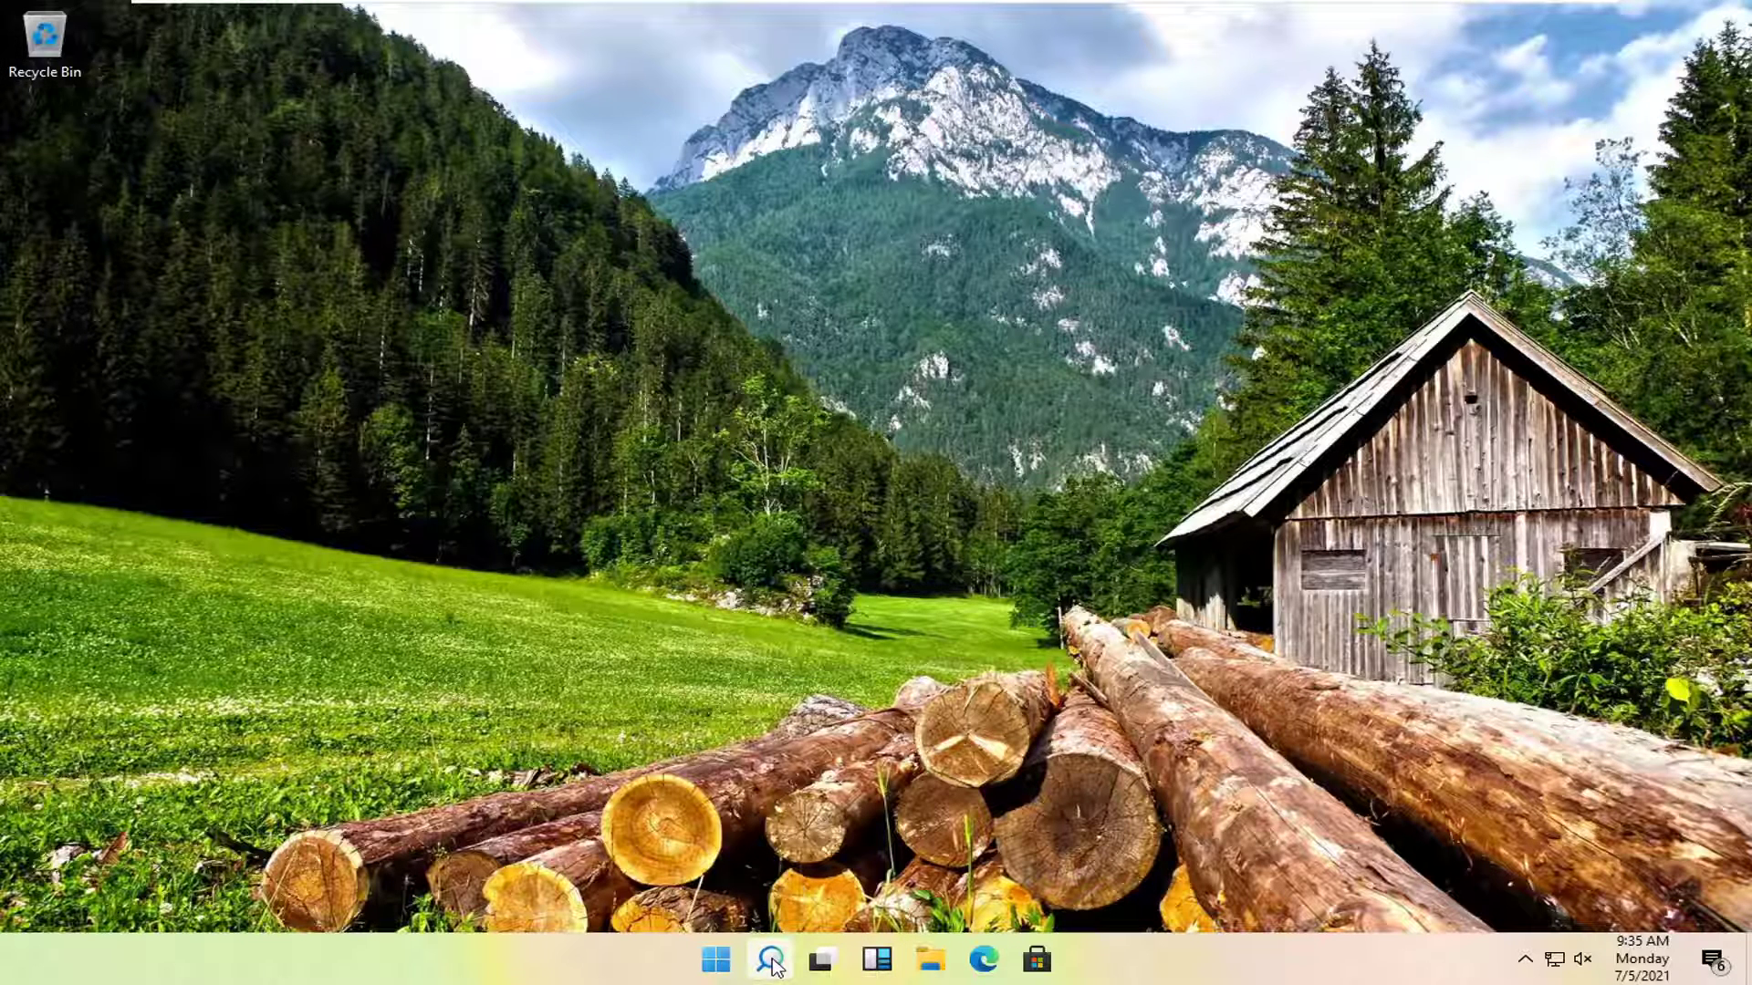
type("comp")
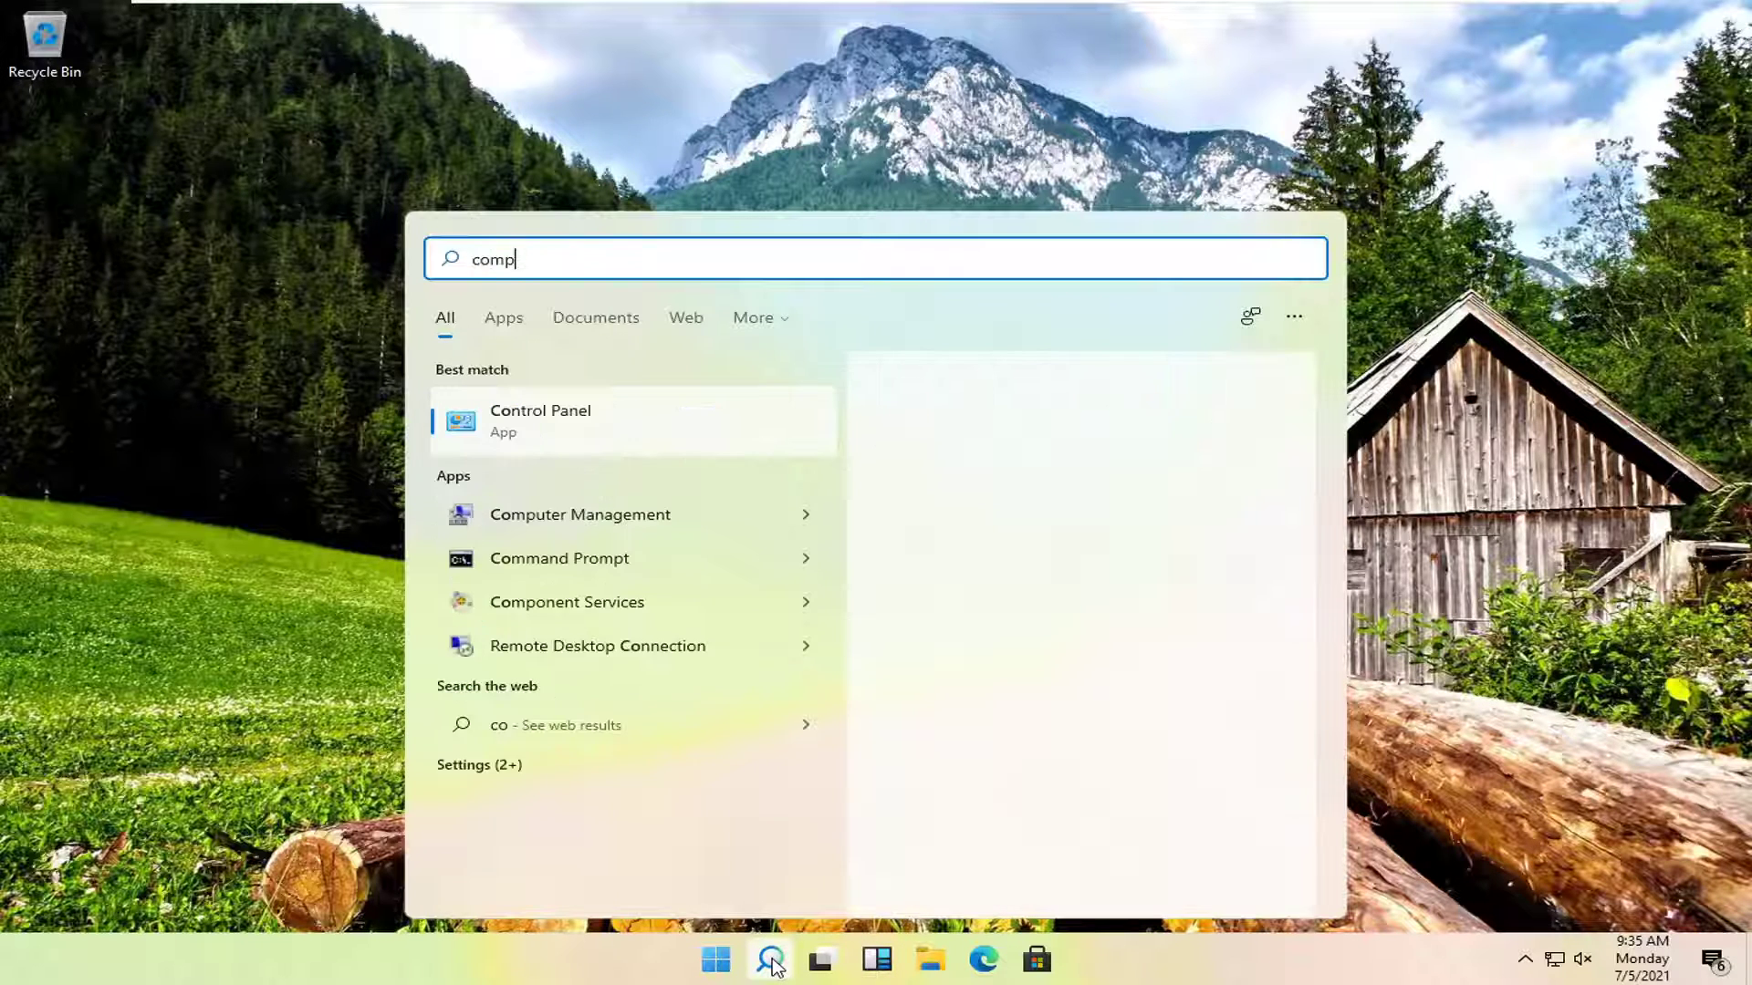
type("uter management")
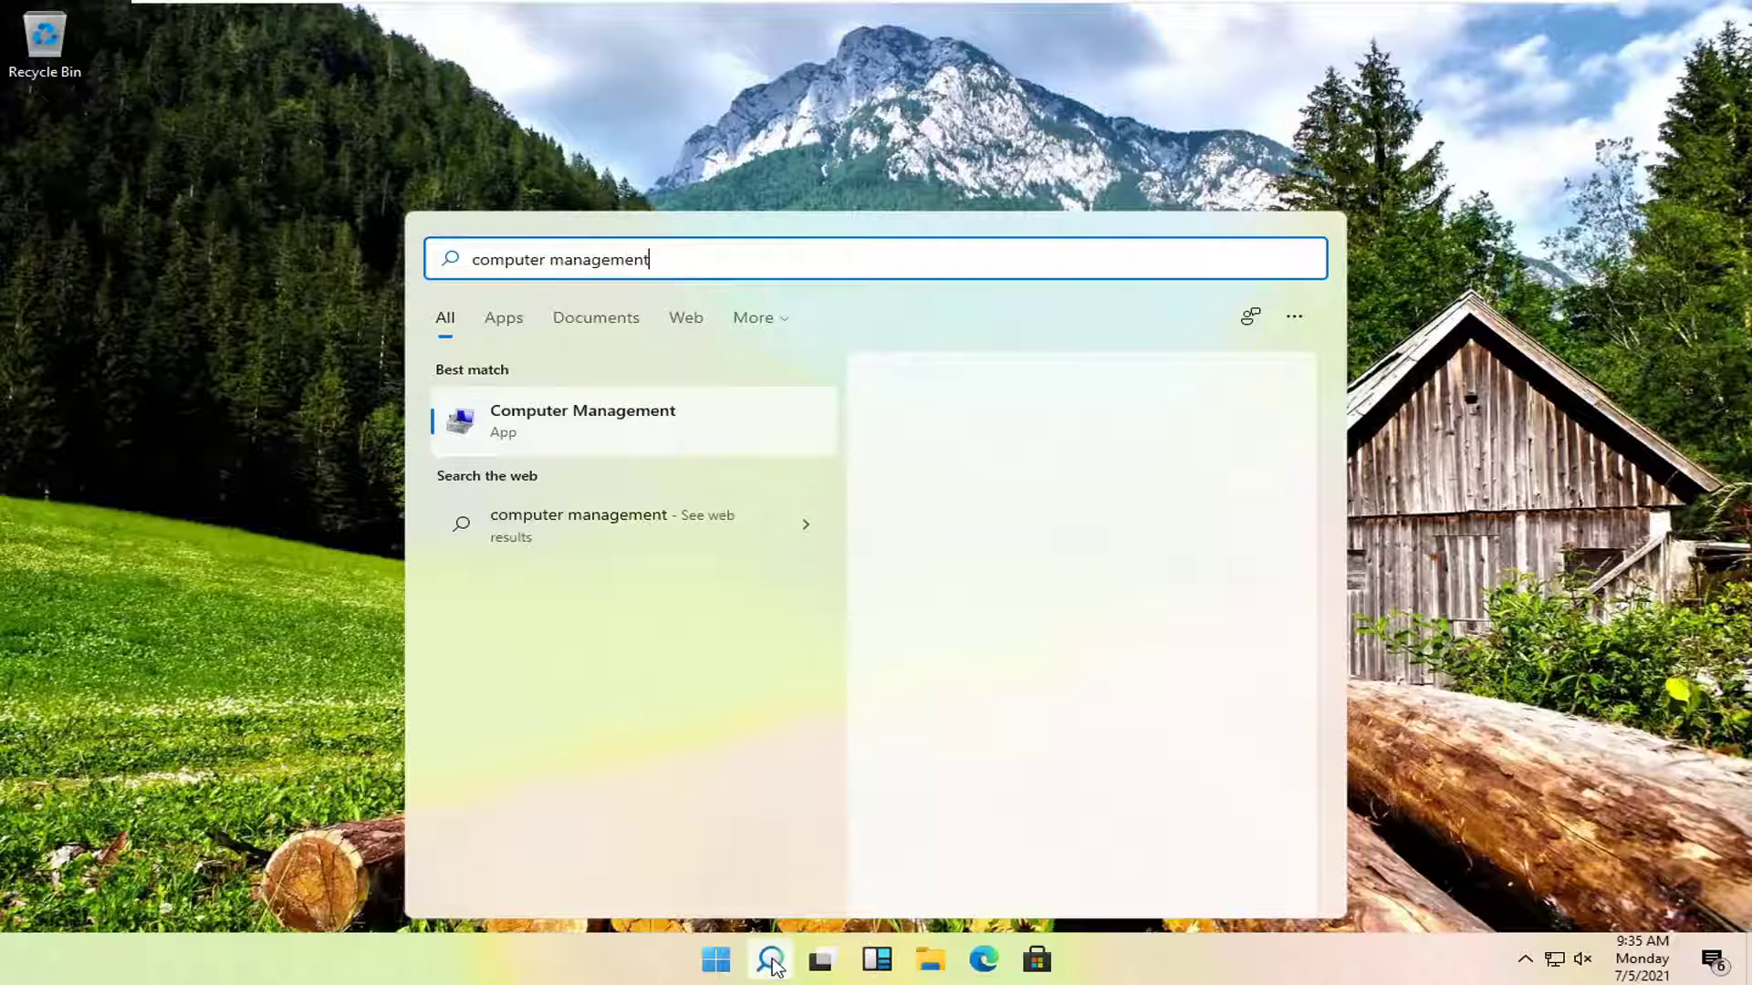
left_click(679, 425)
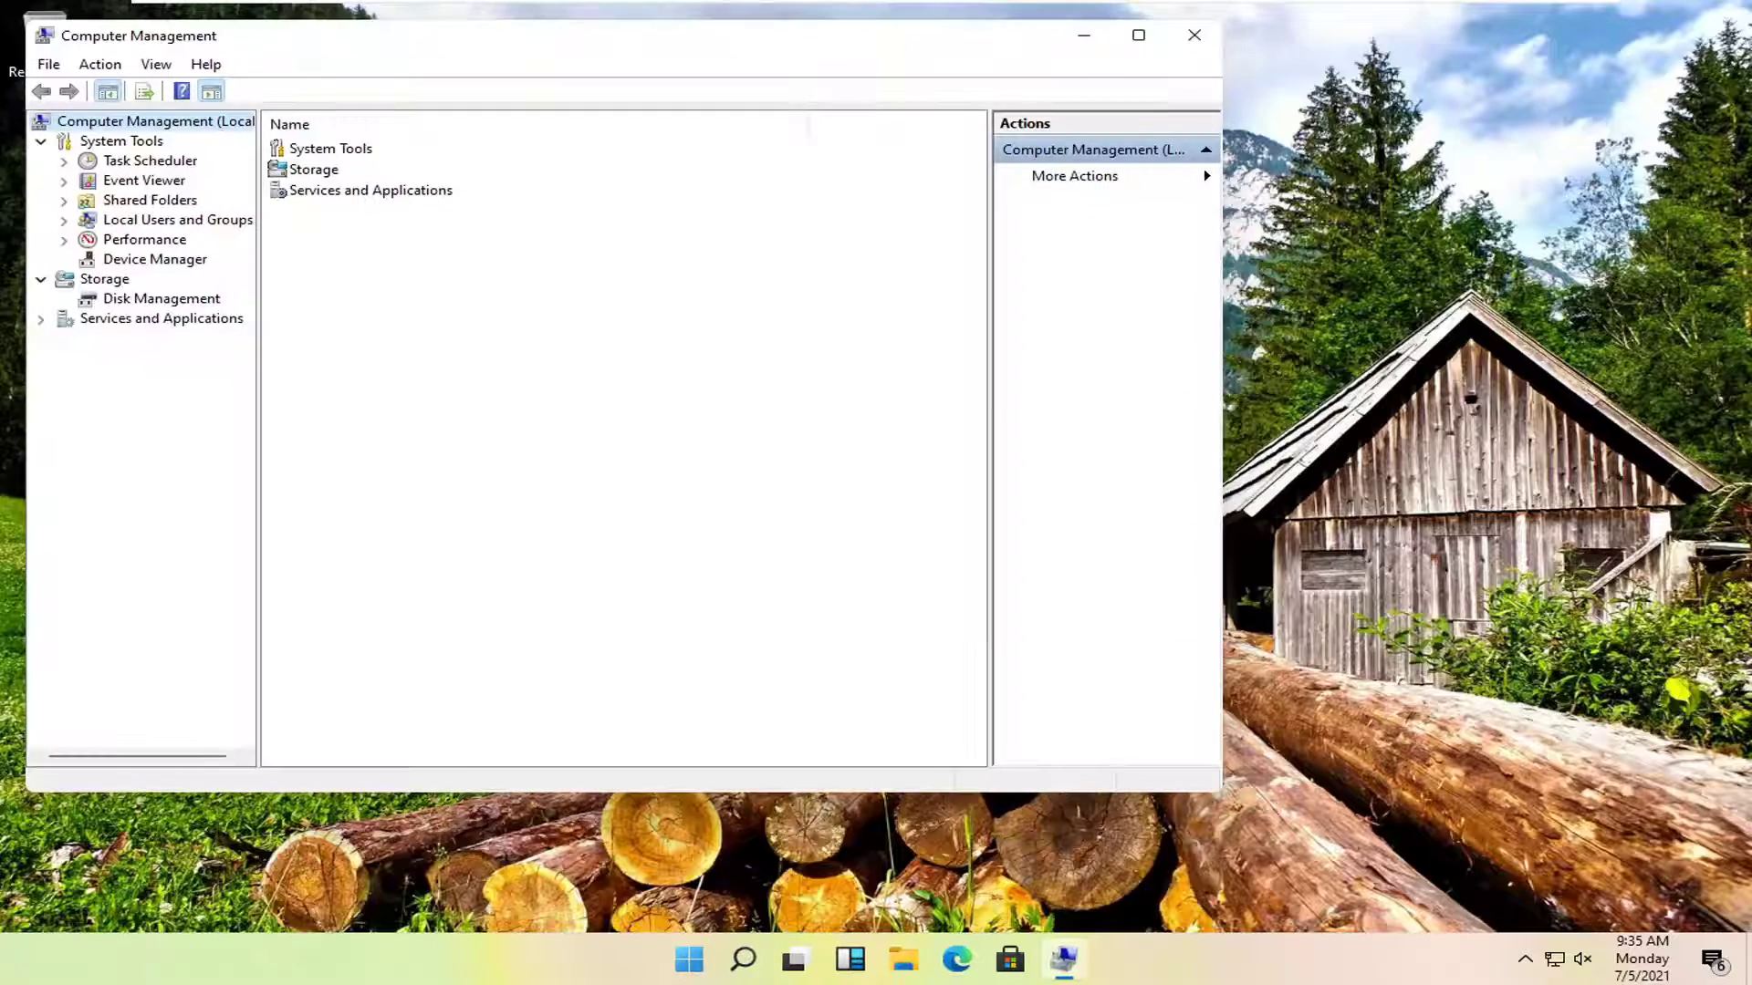
left_click_drag(367, 48, 518, 56)
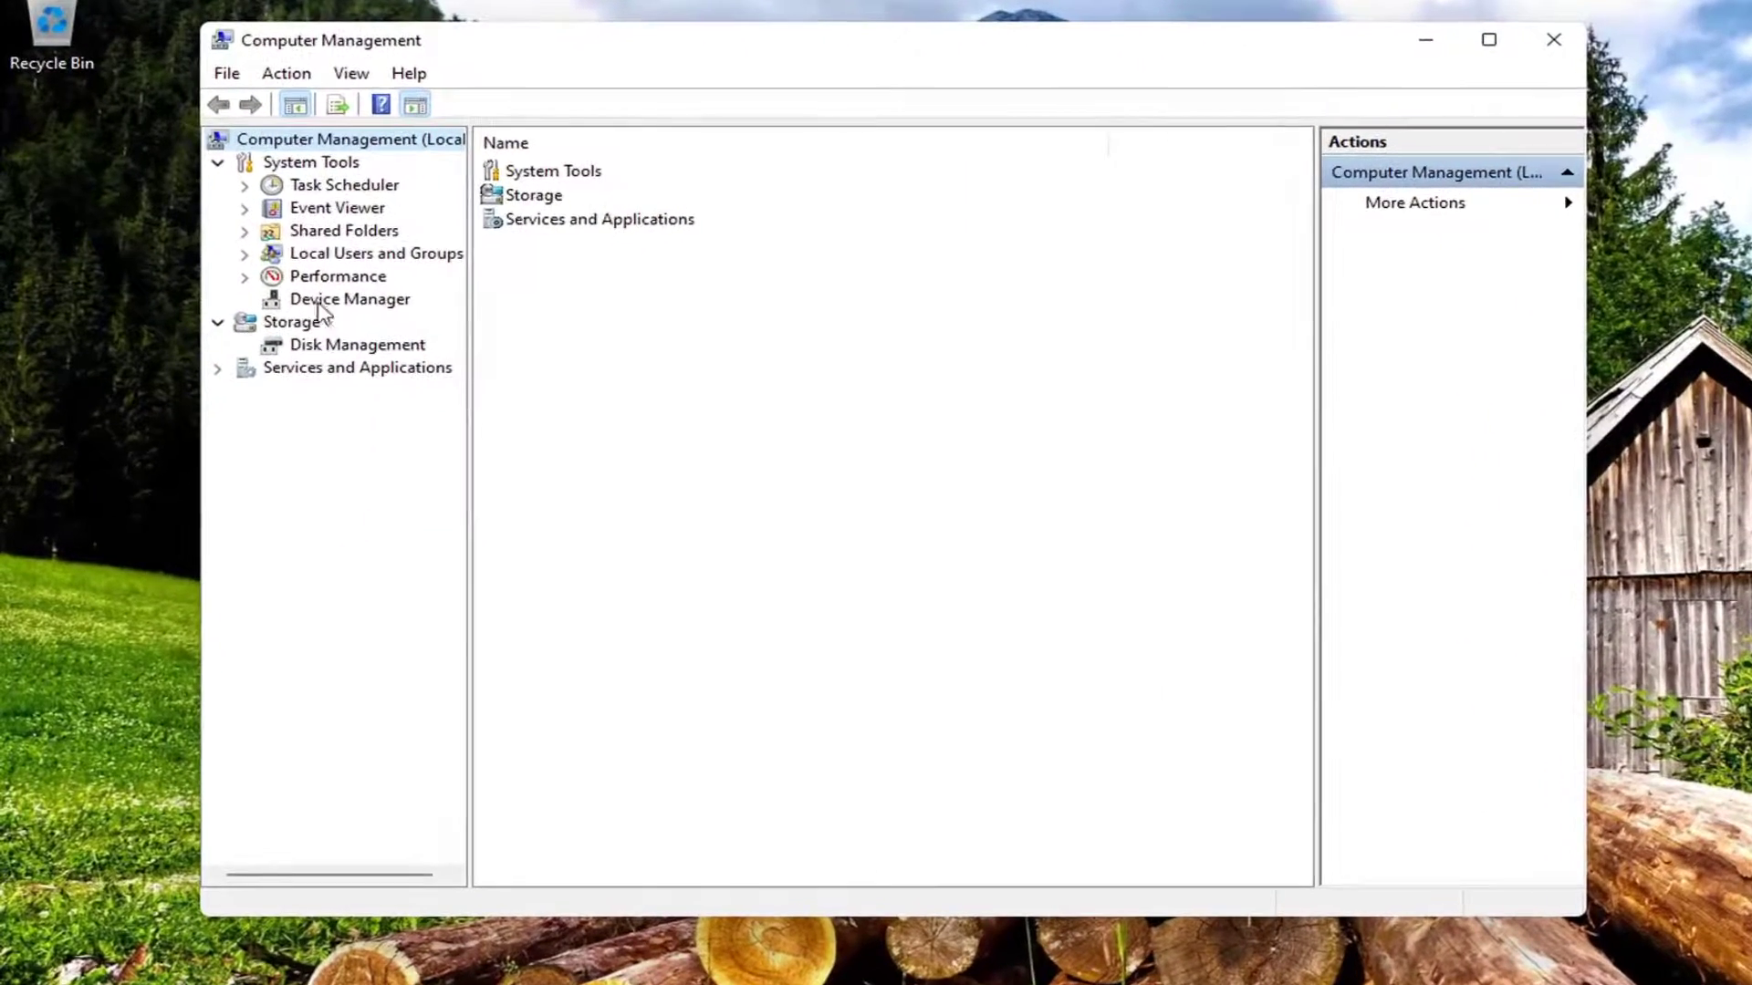
- Start a new user in the Users folder of Local Users and Groups and enter the person's name as the user name
left_click(347, 259)
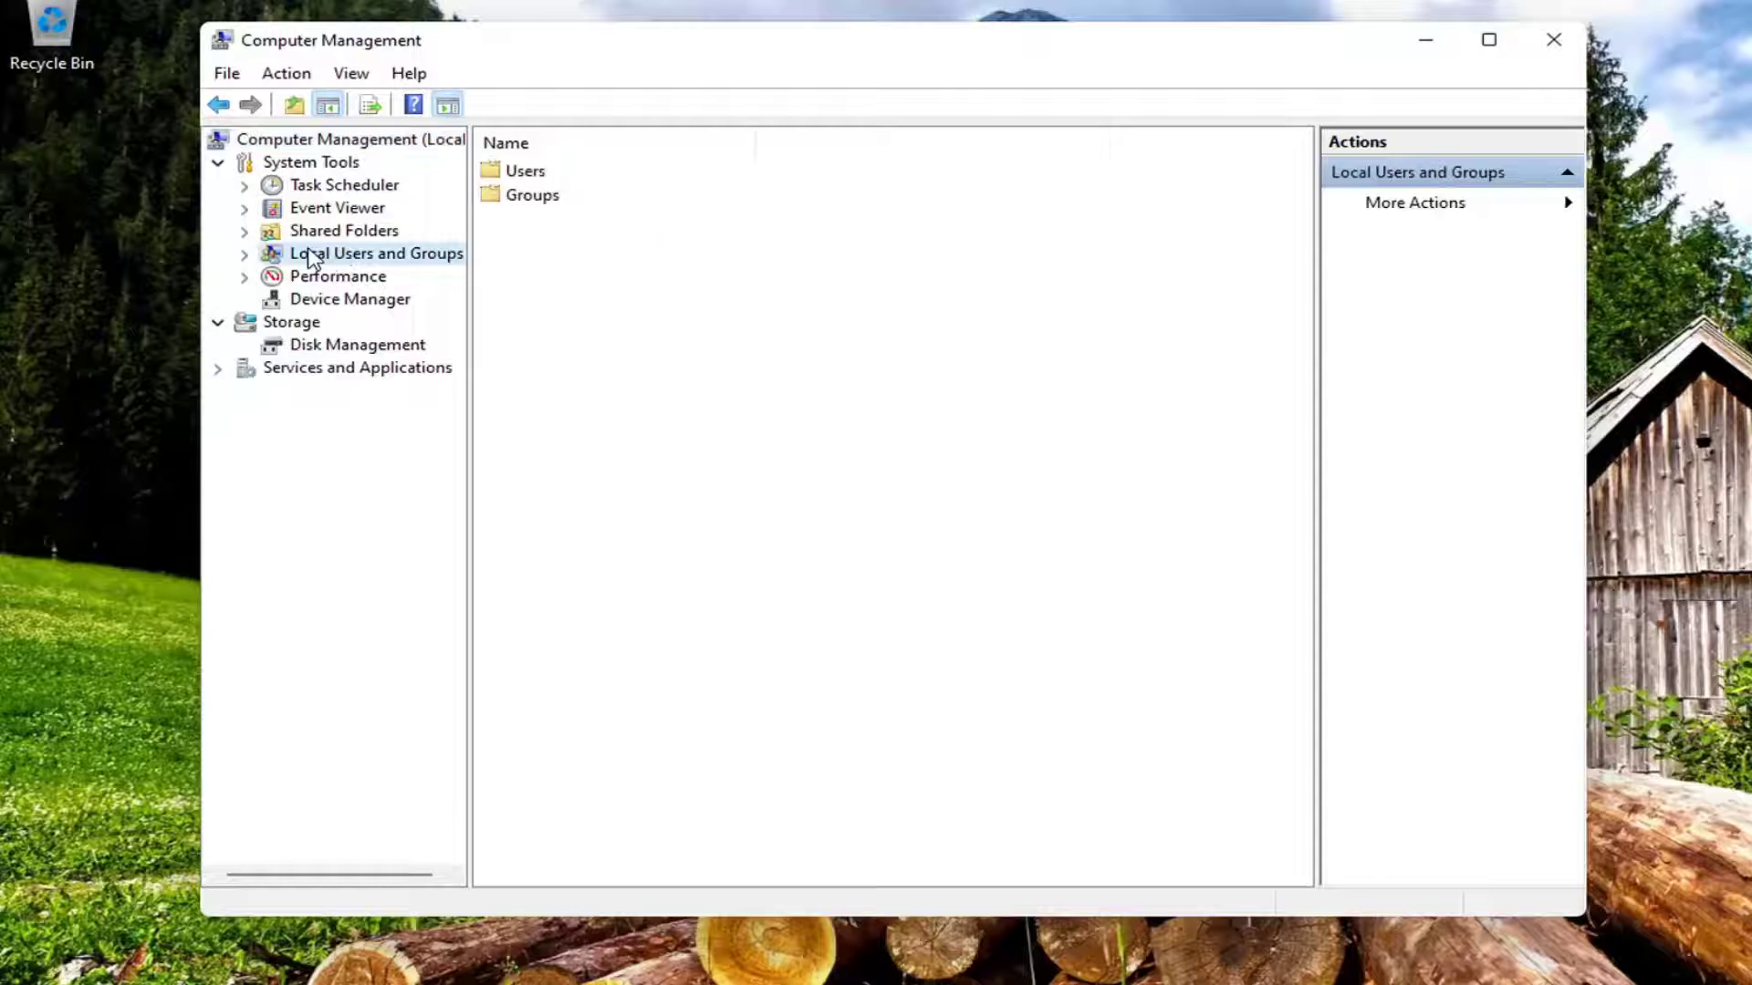
double_click(523, 173)
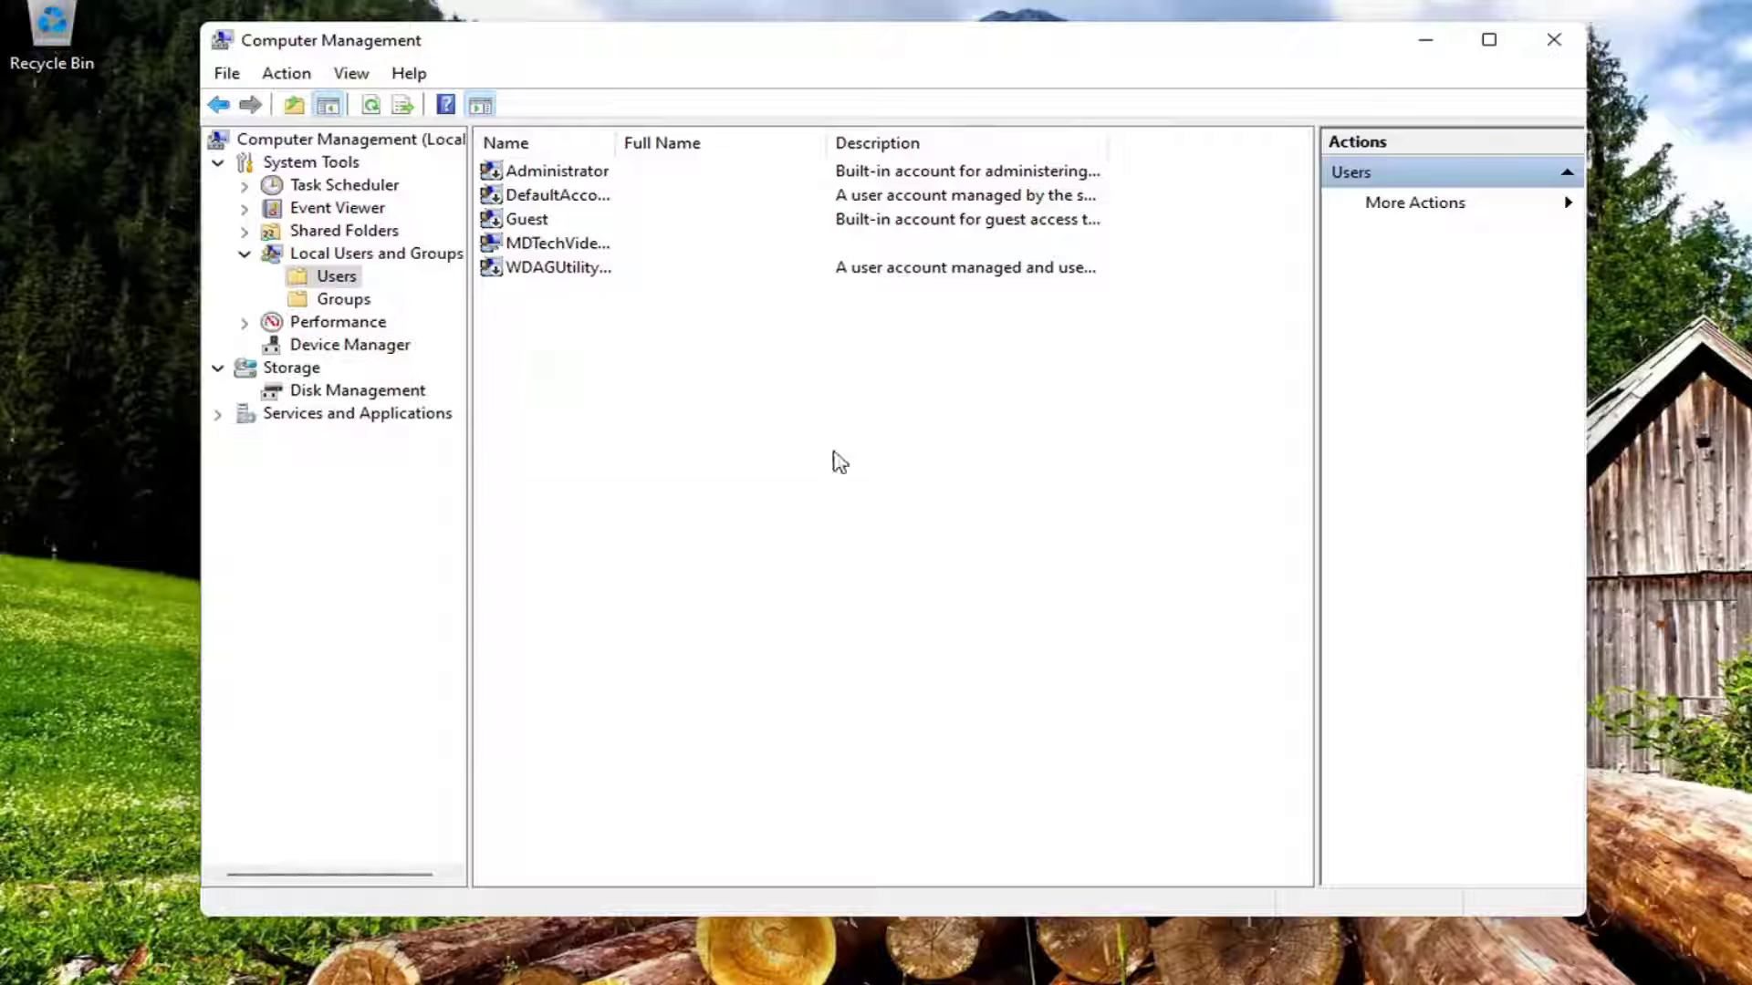
right_click(643, 390)
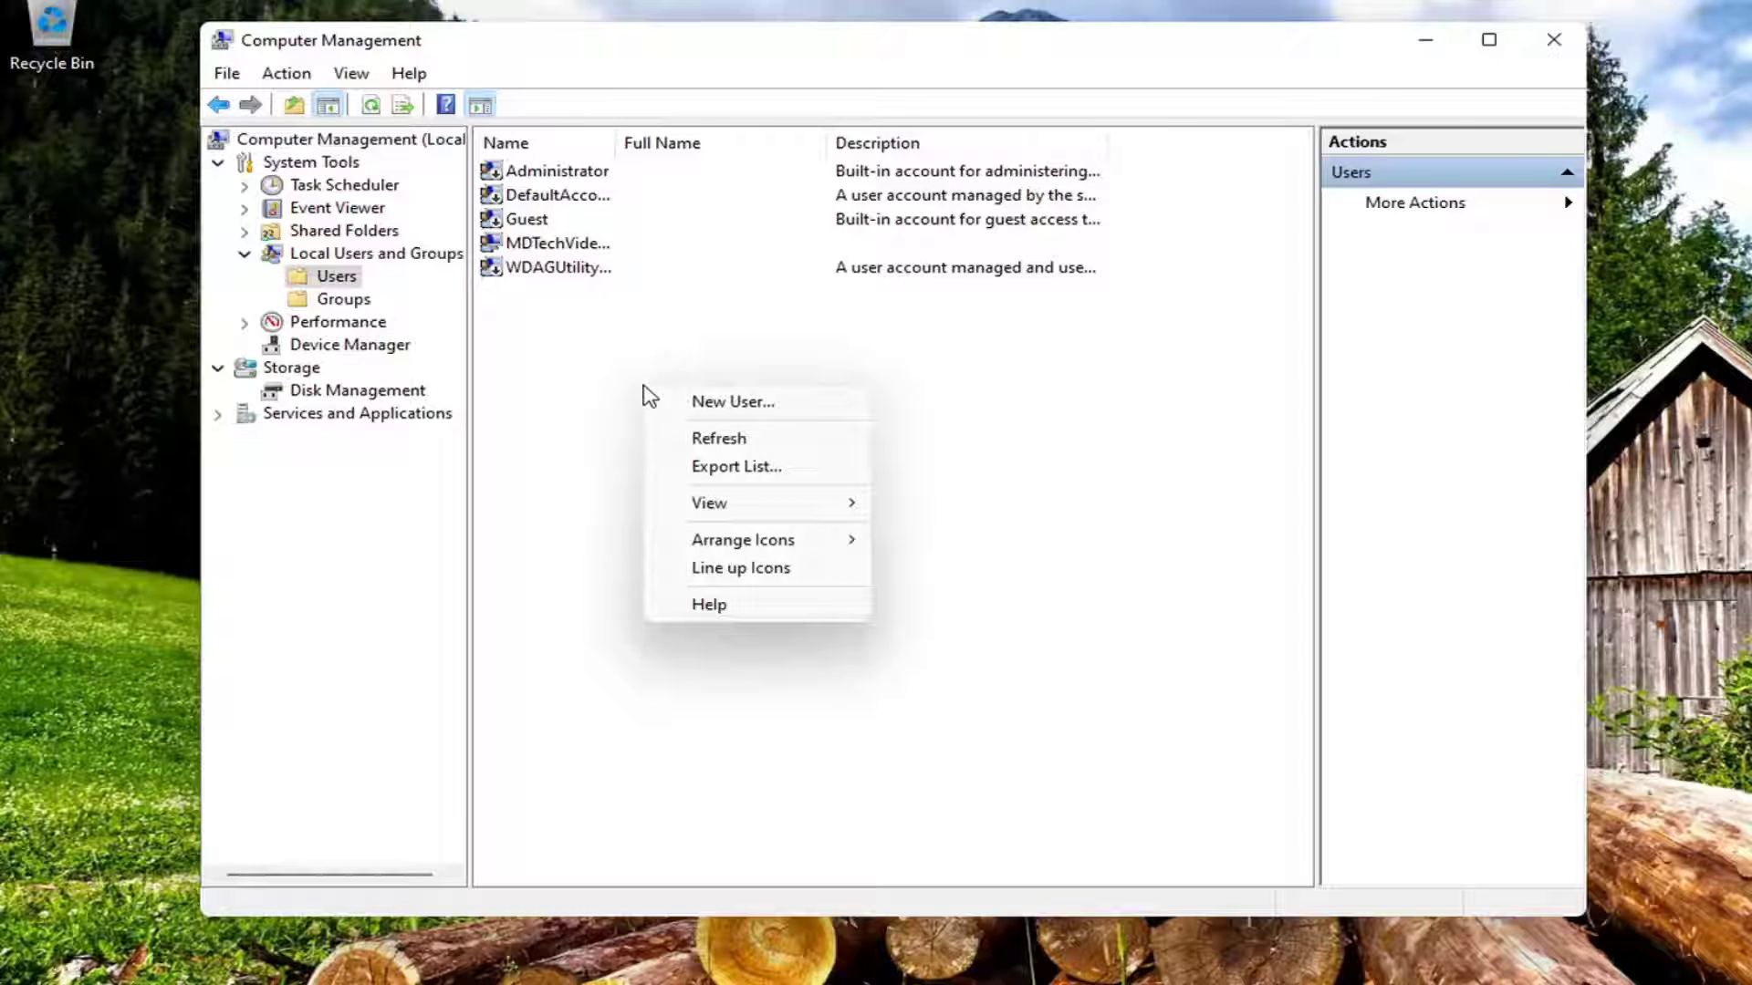
left_click(729, 403)
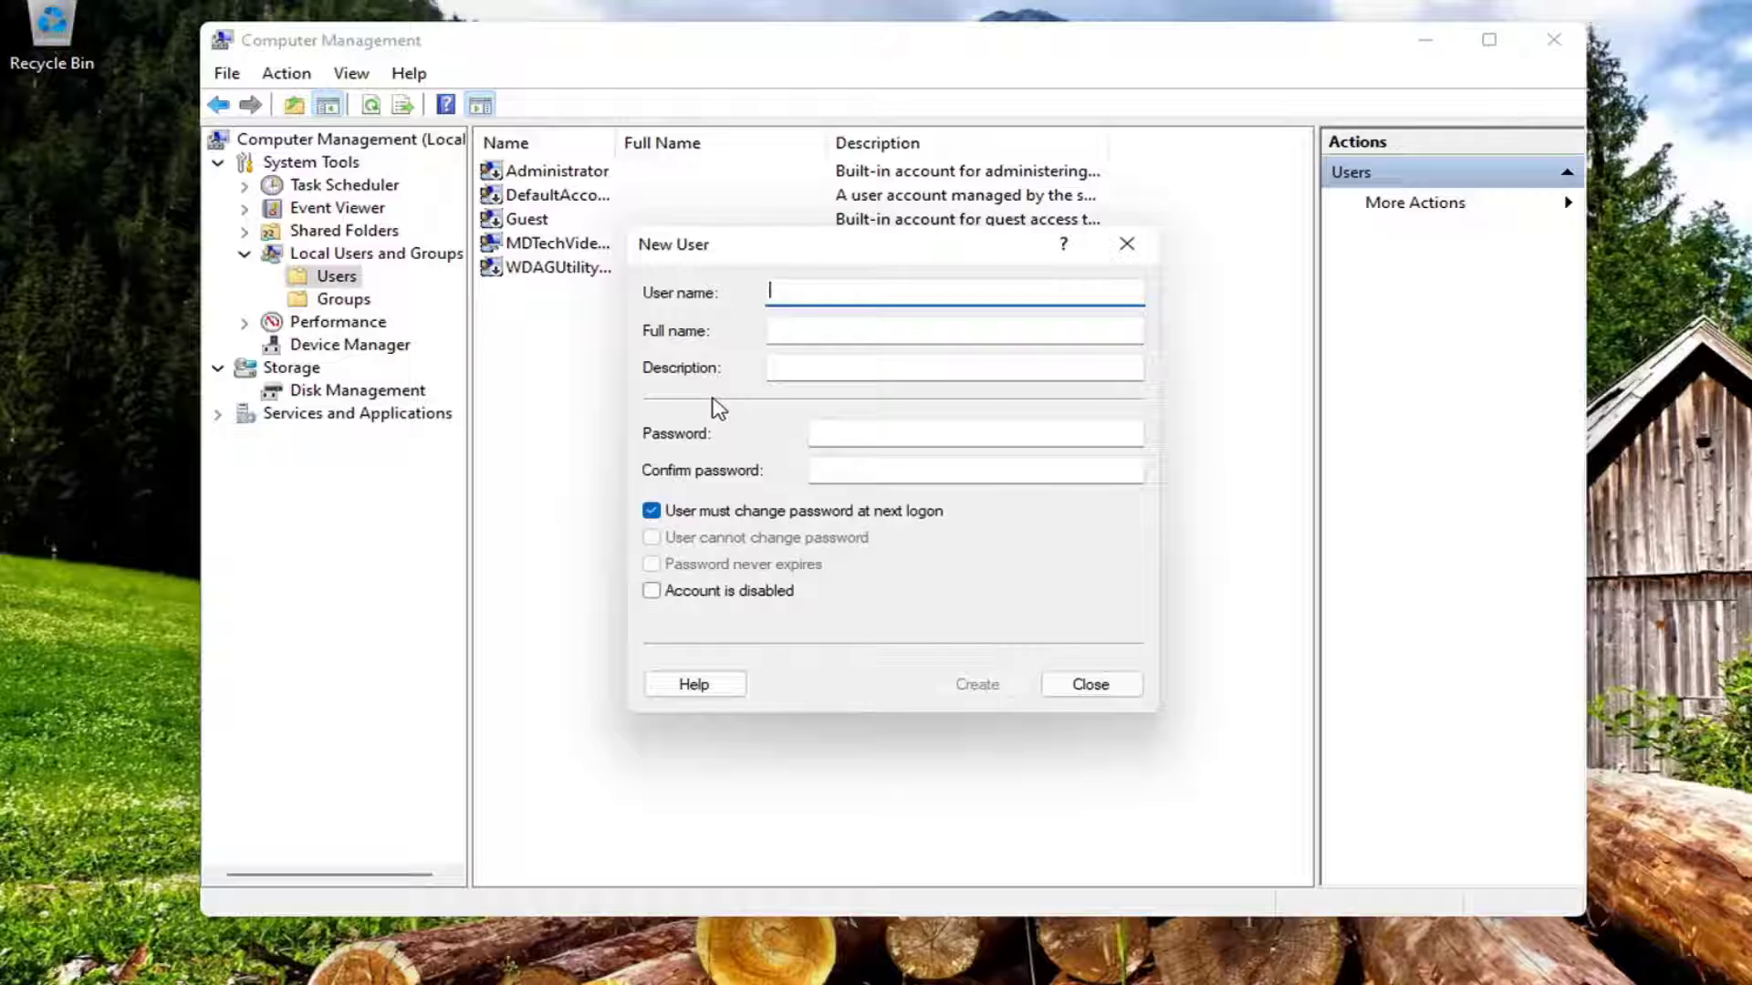
type("John Smith")
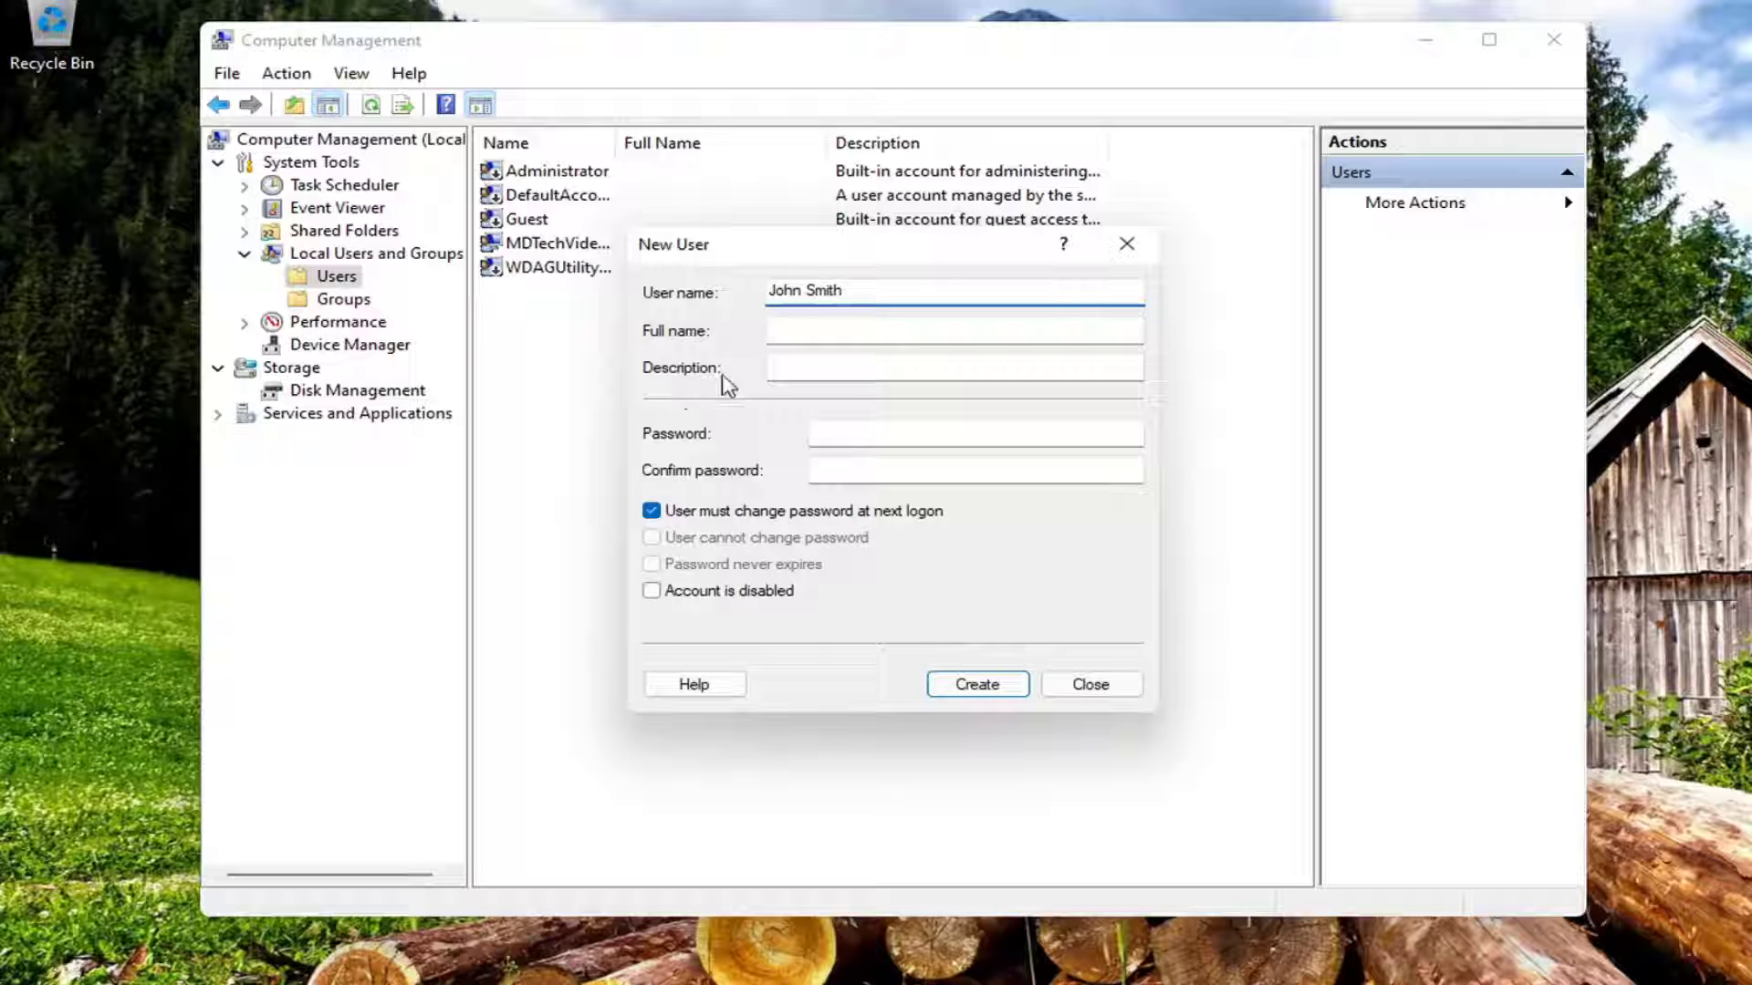
- Create the account with a blank password that never expires and without a required password change at next logon
left_click(814, 433)
left_click(813, 469)
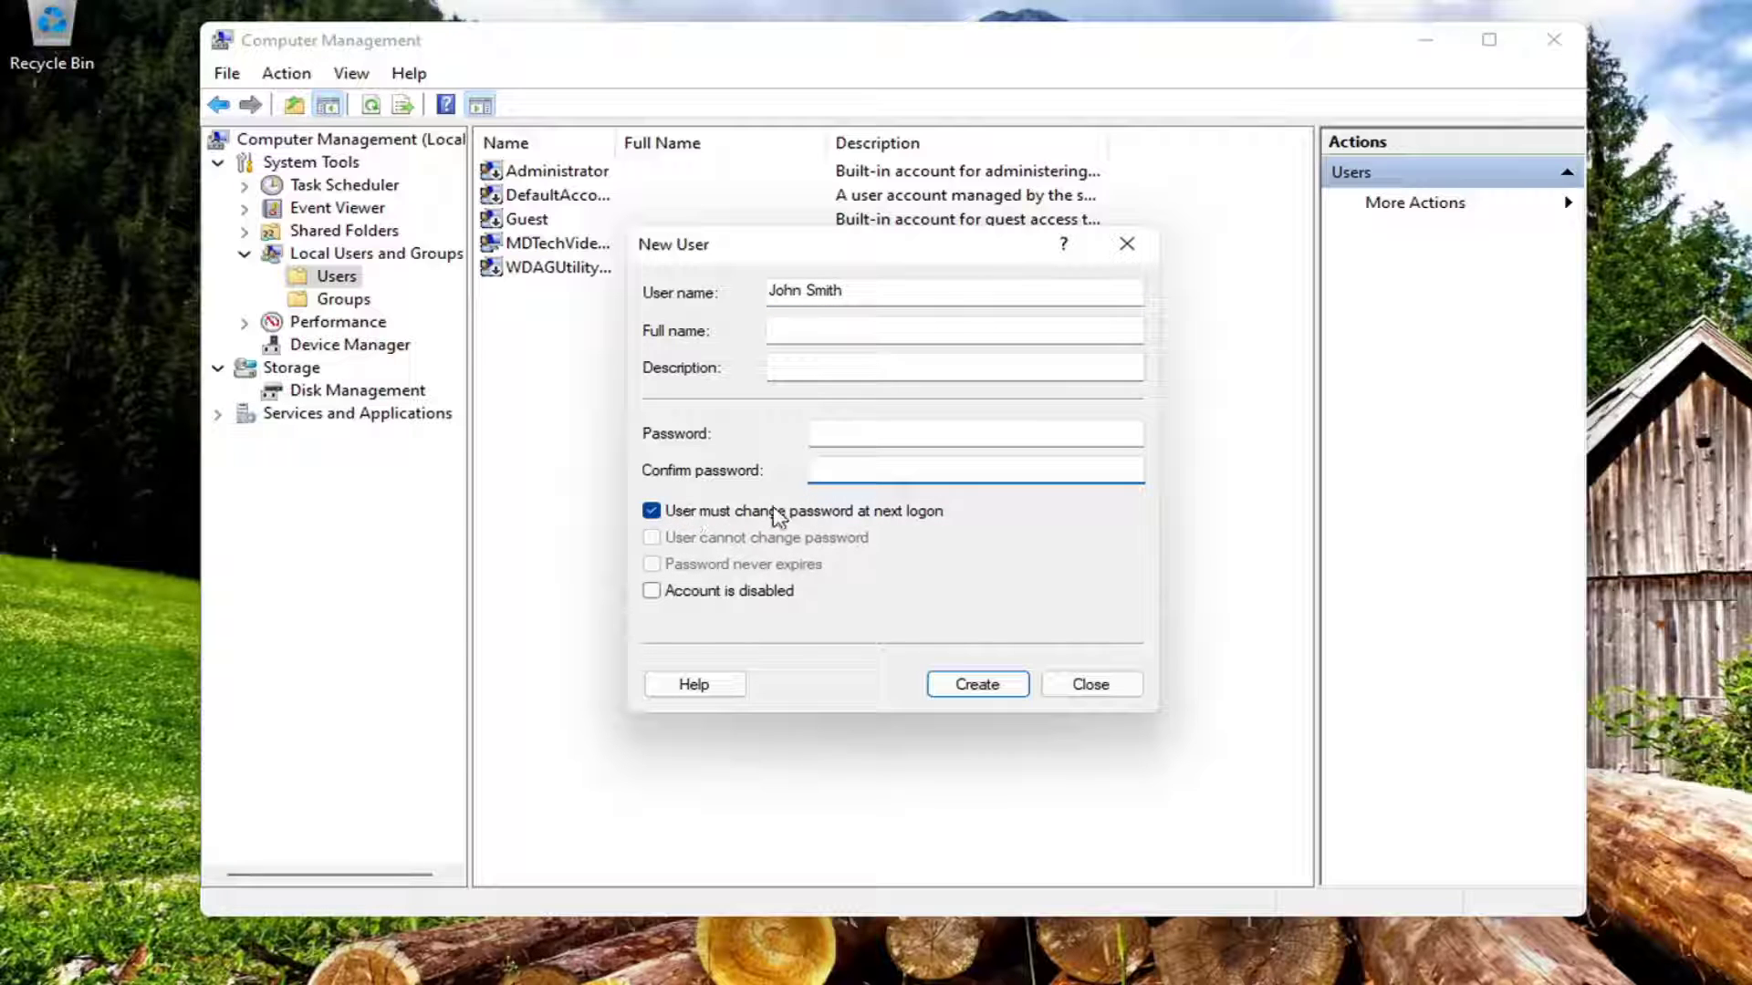
left_click(650, 511)
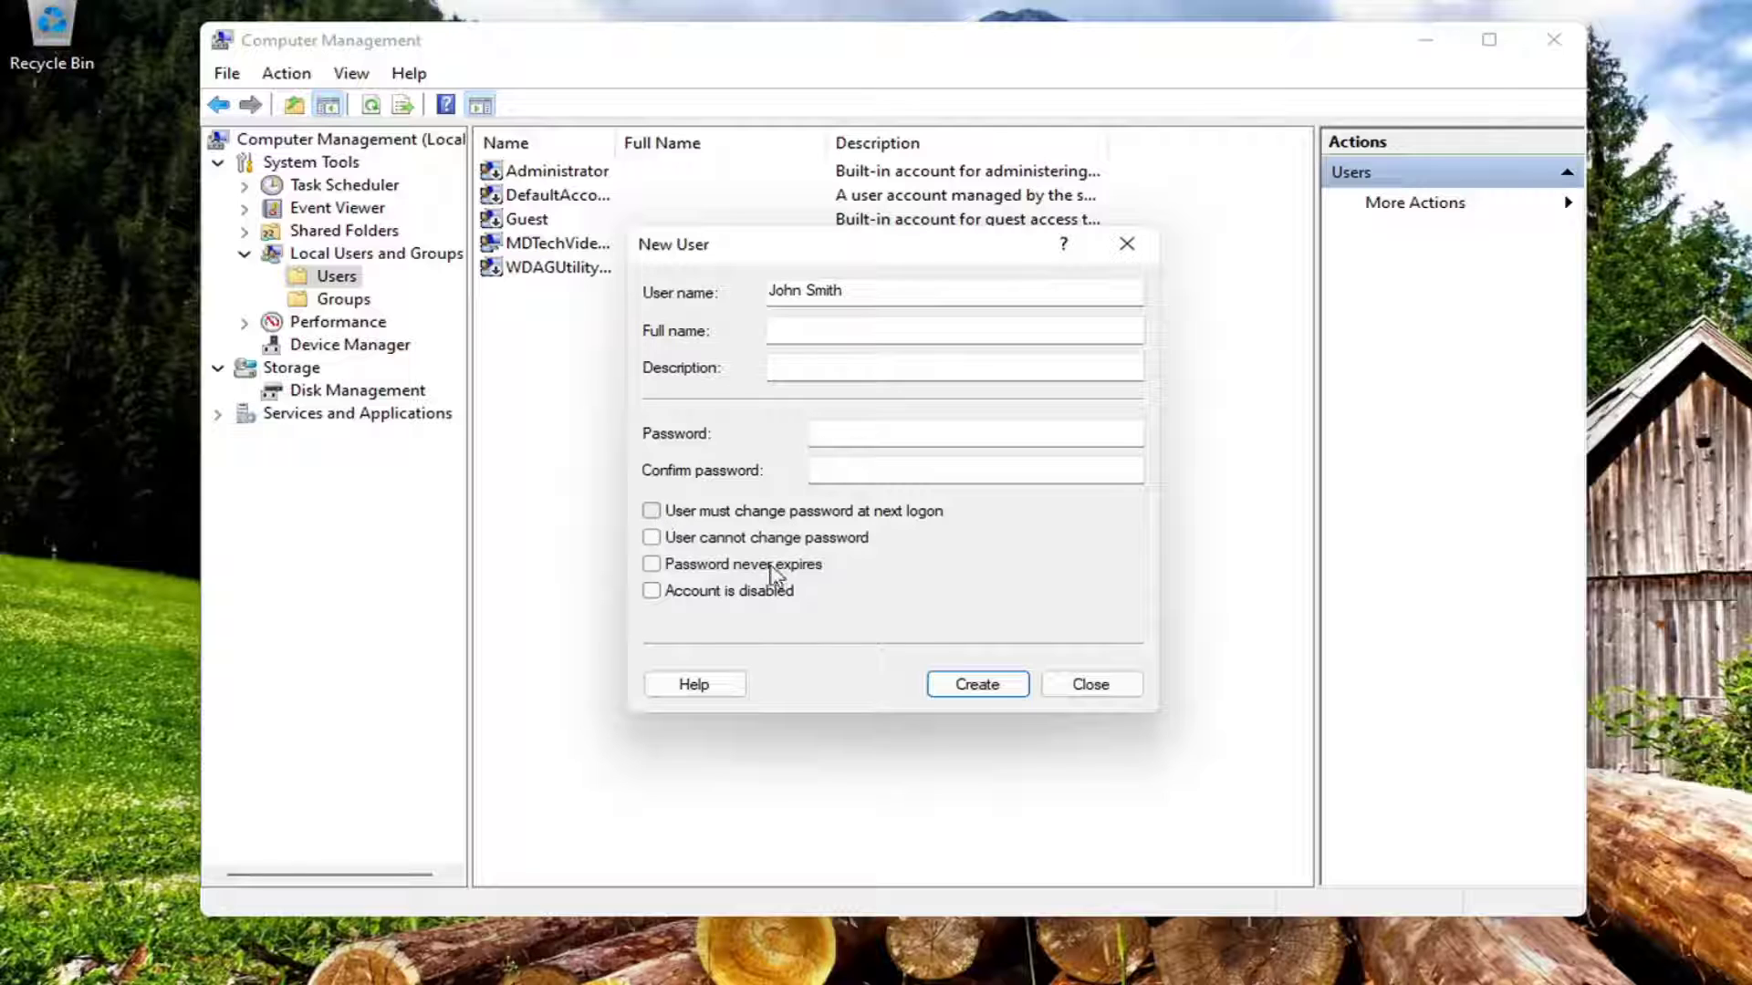
left_click(651, 565)
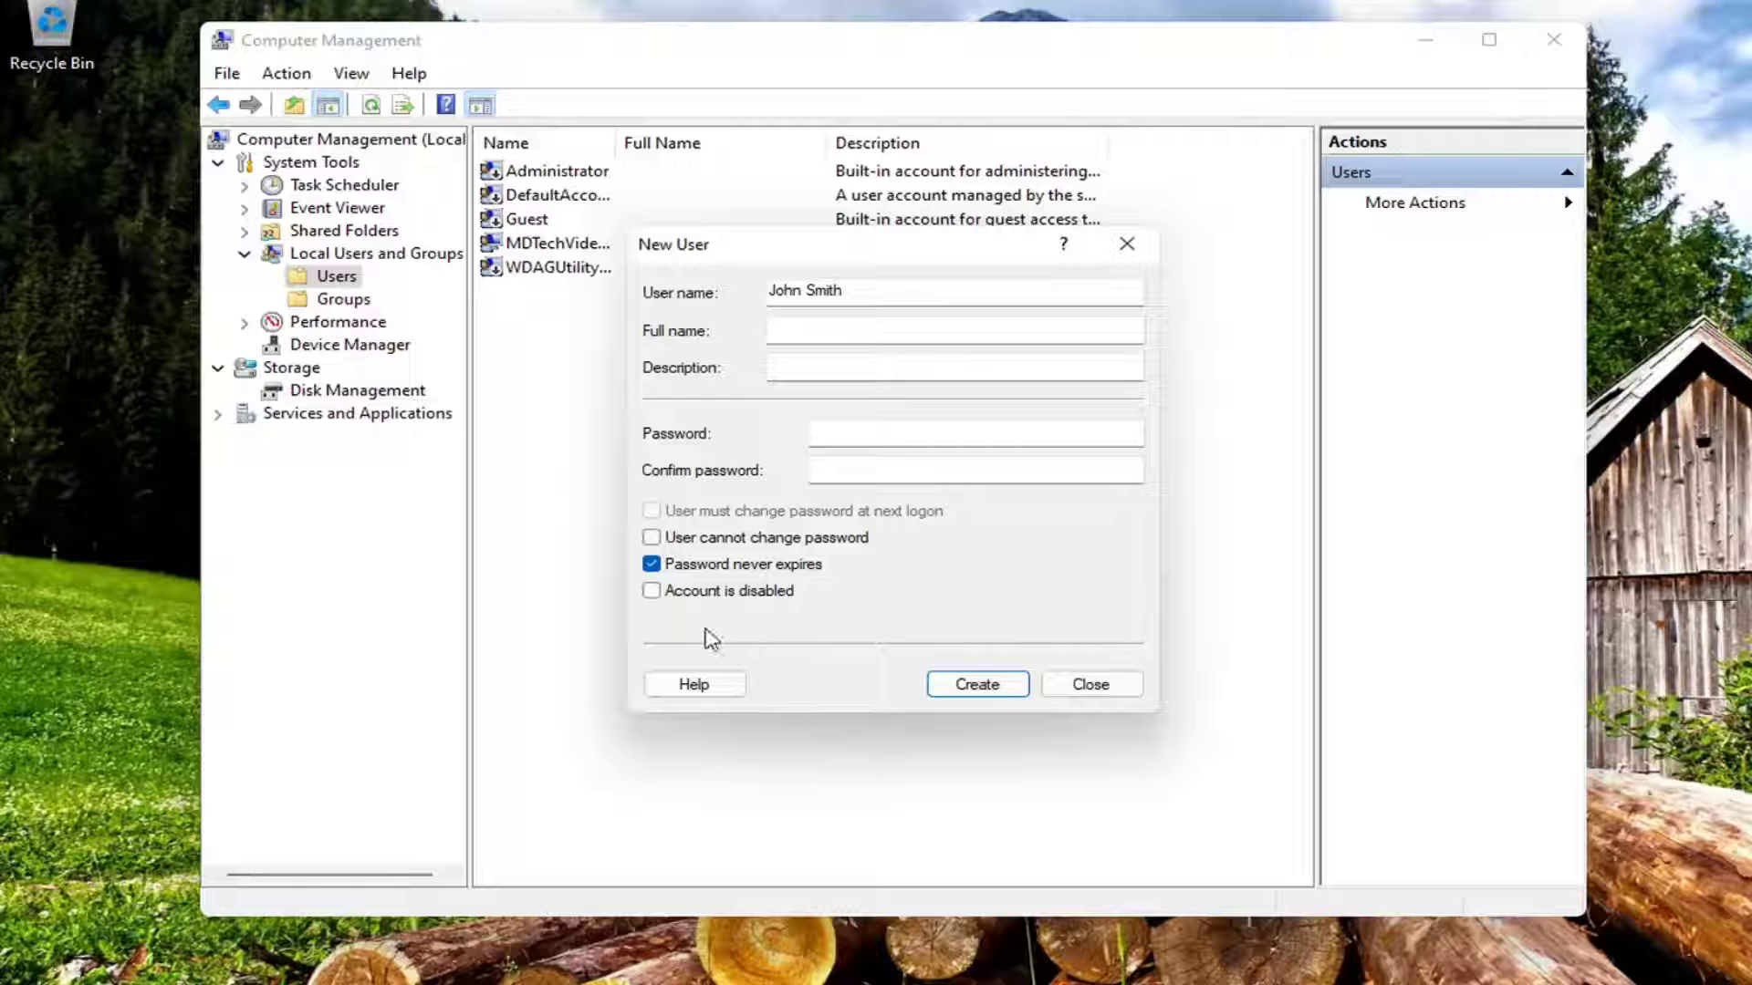
left_click(958, 686)
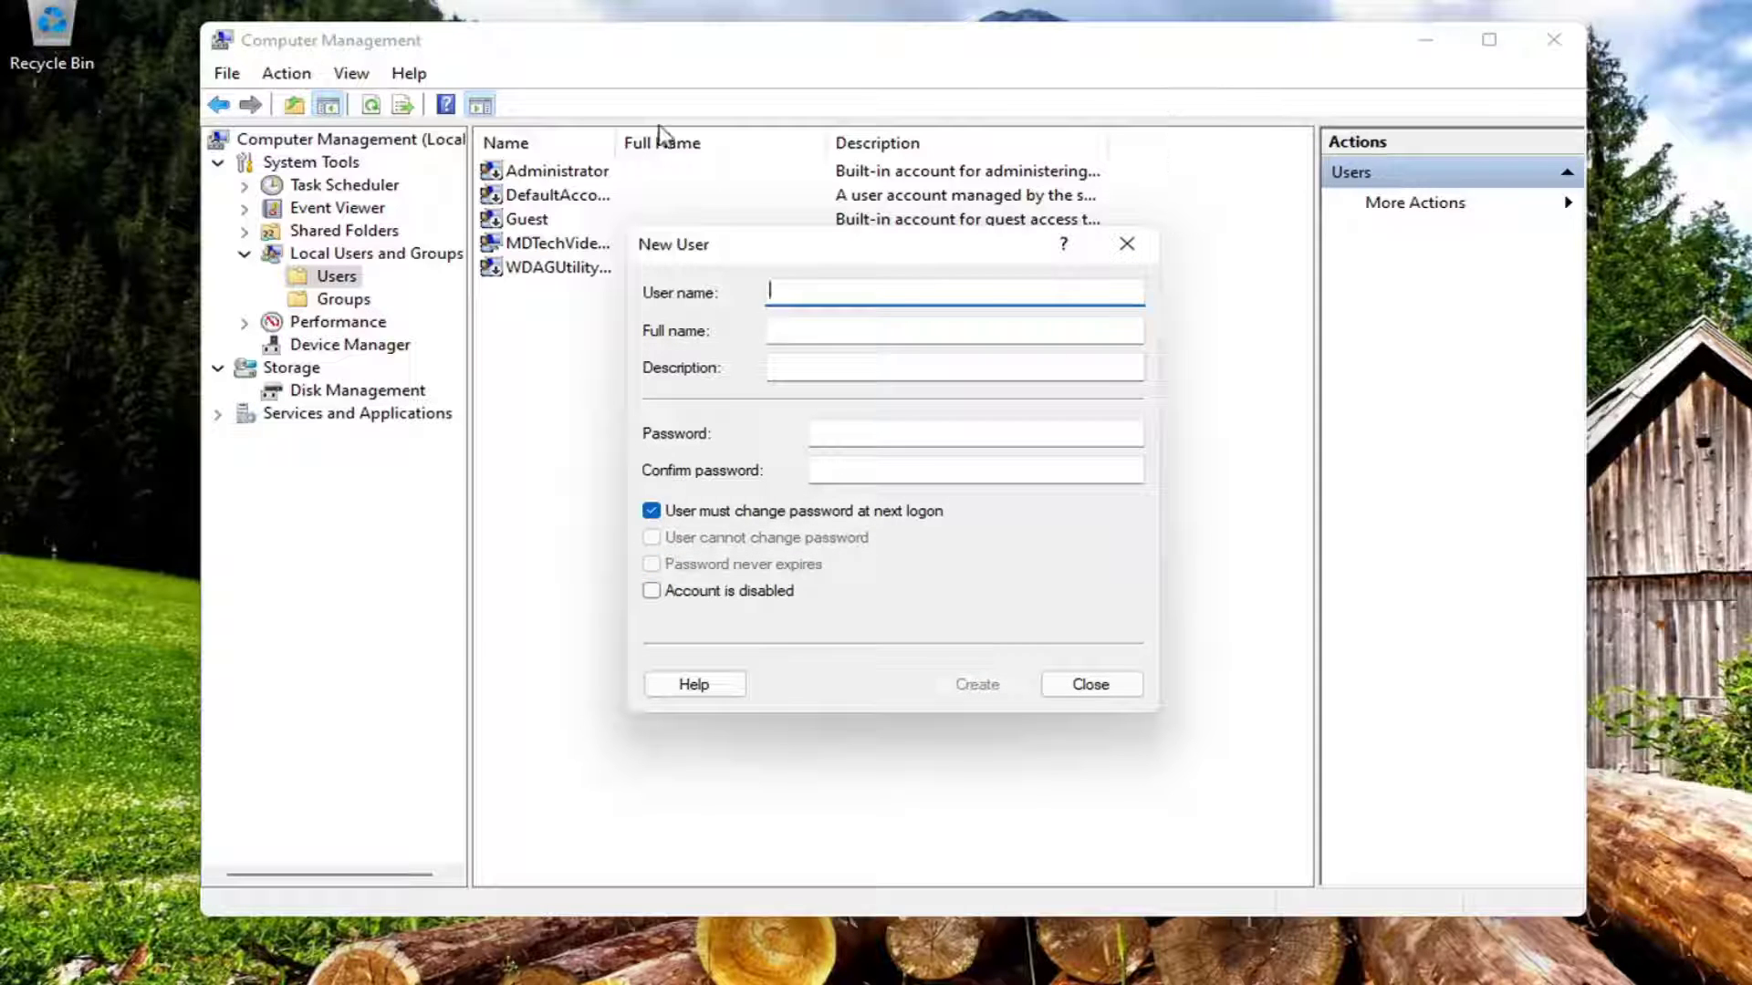
- Close the New User dialog, select the newly created account in the list and close Computer Management
left_click(1124, 253)
left_click(558, 246)
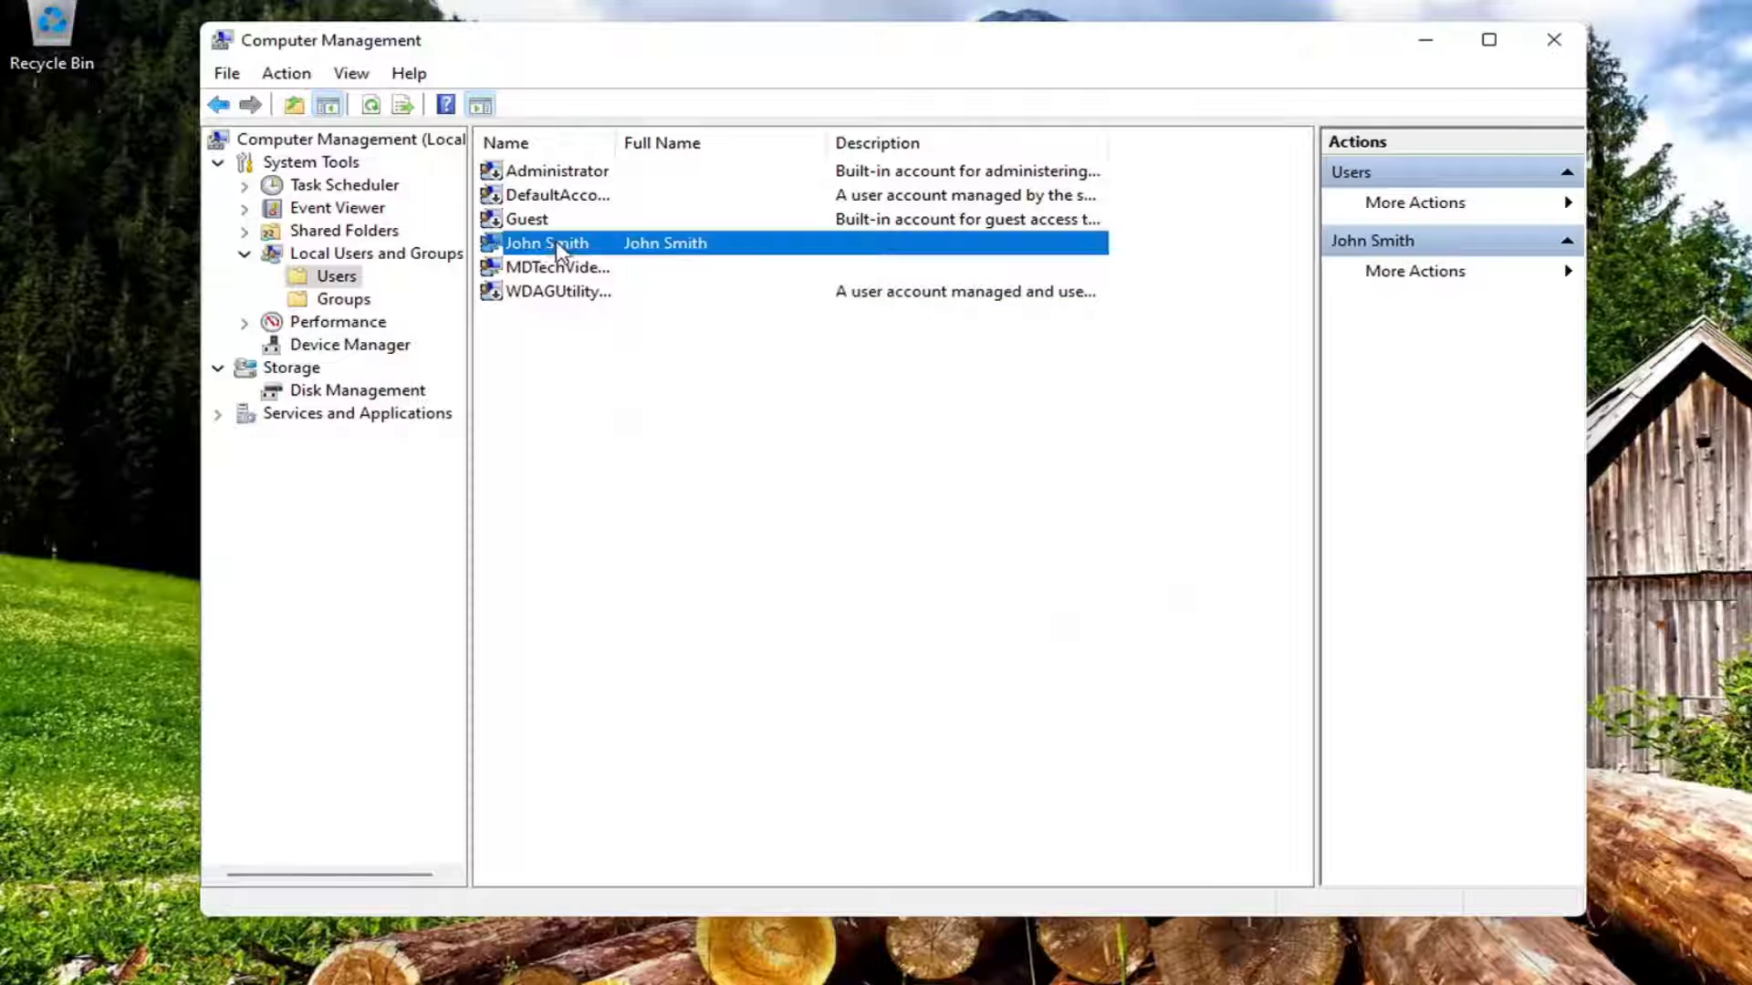
left_click(1553, 40)
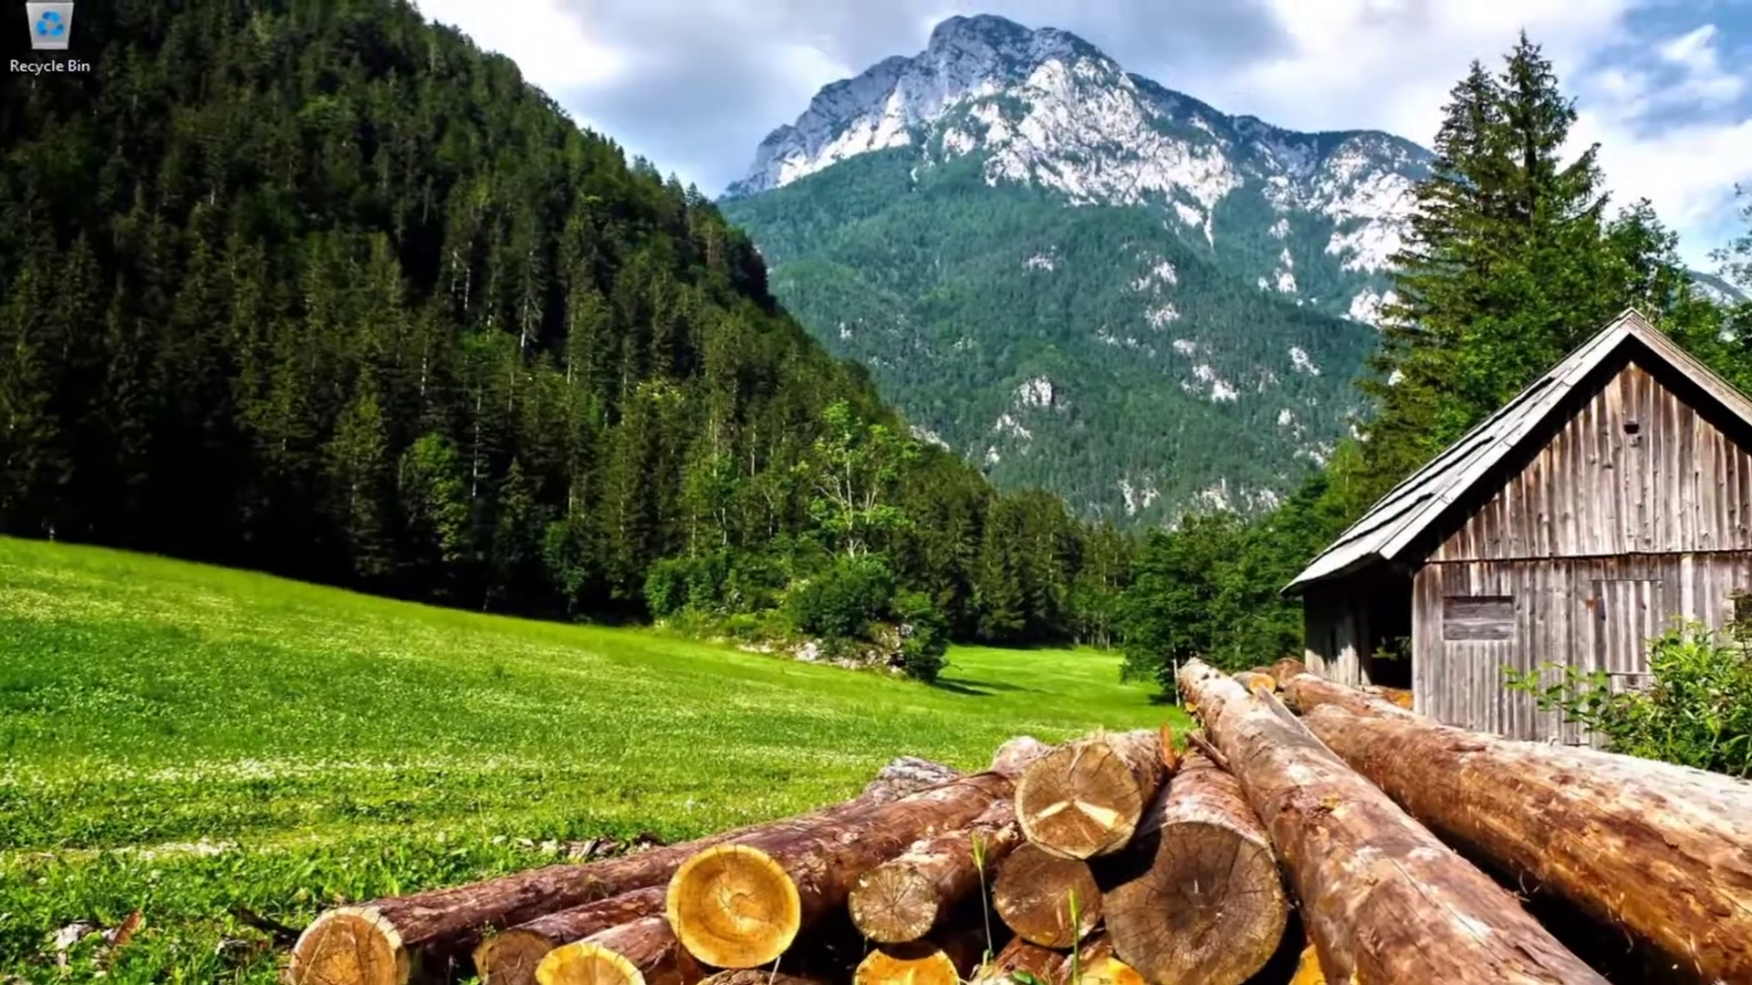
- Sign out of Windows and sign back in with the MDTechVideos account
key("super+x")
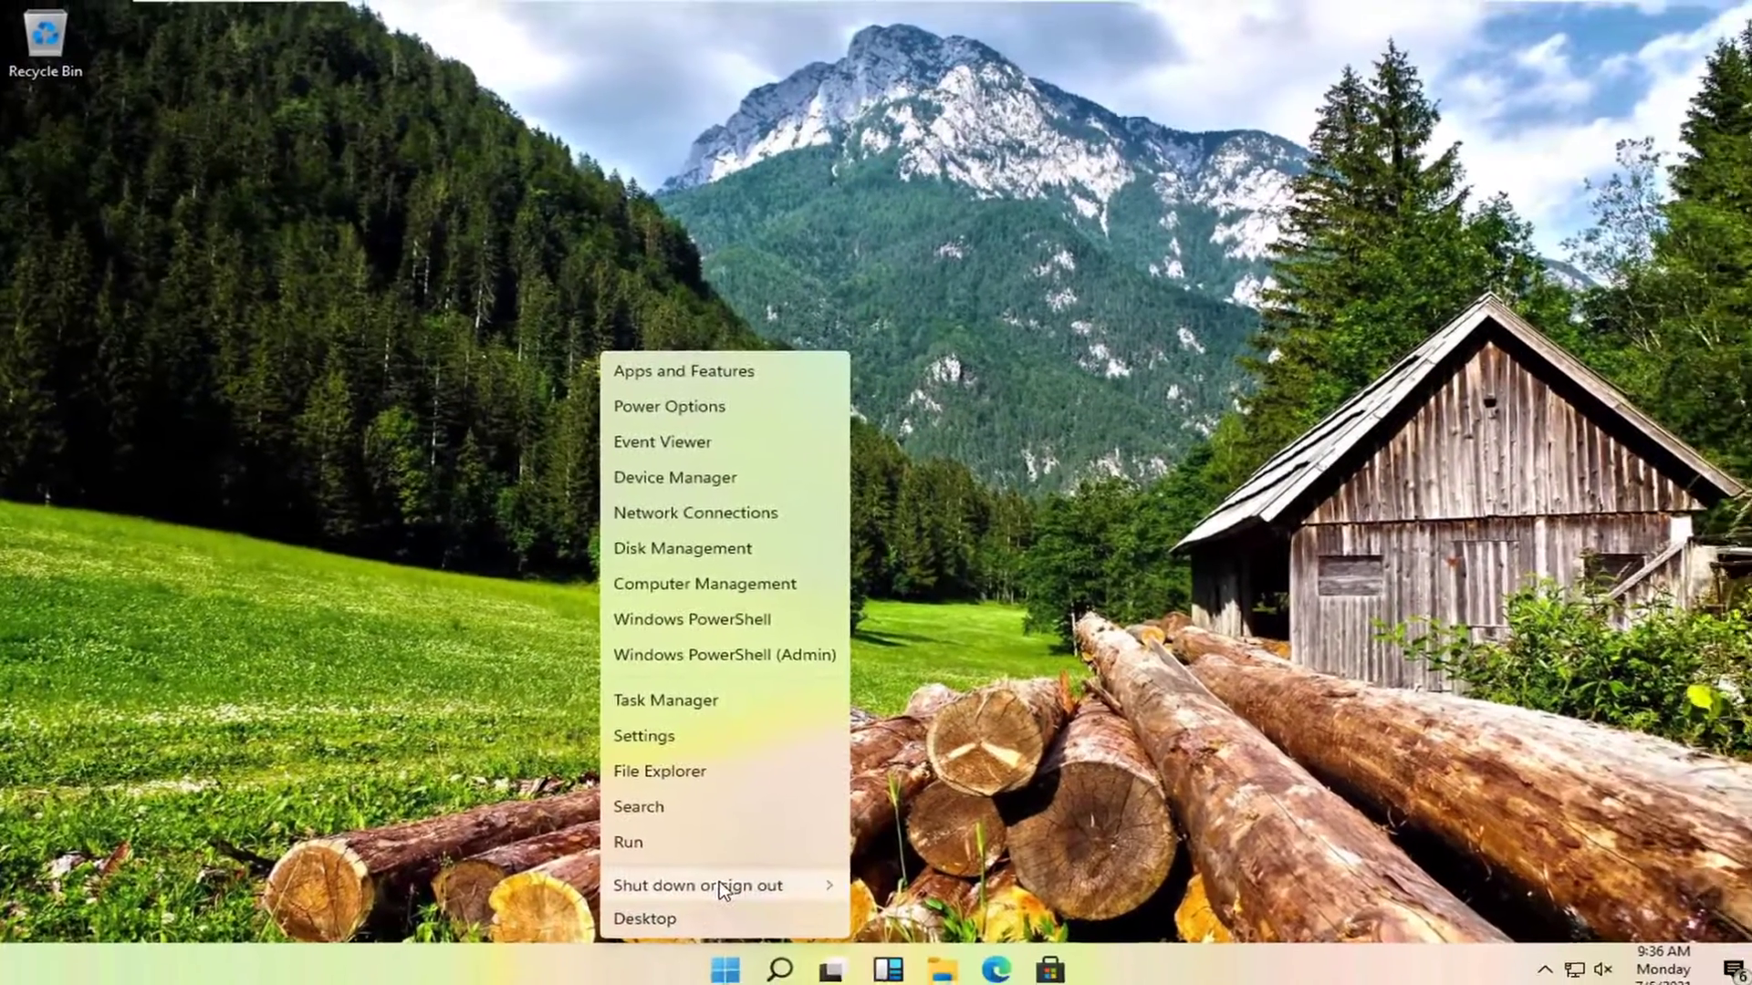
mouse_move(721, 909)
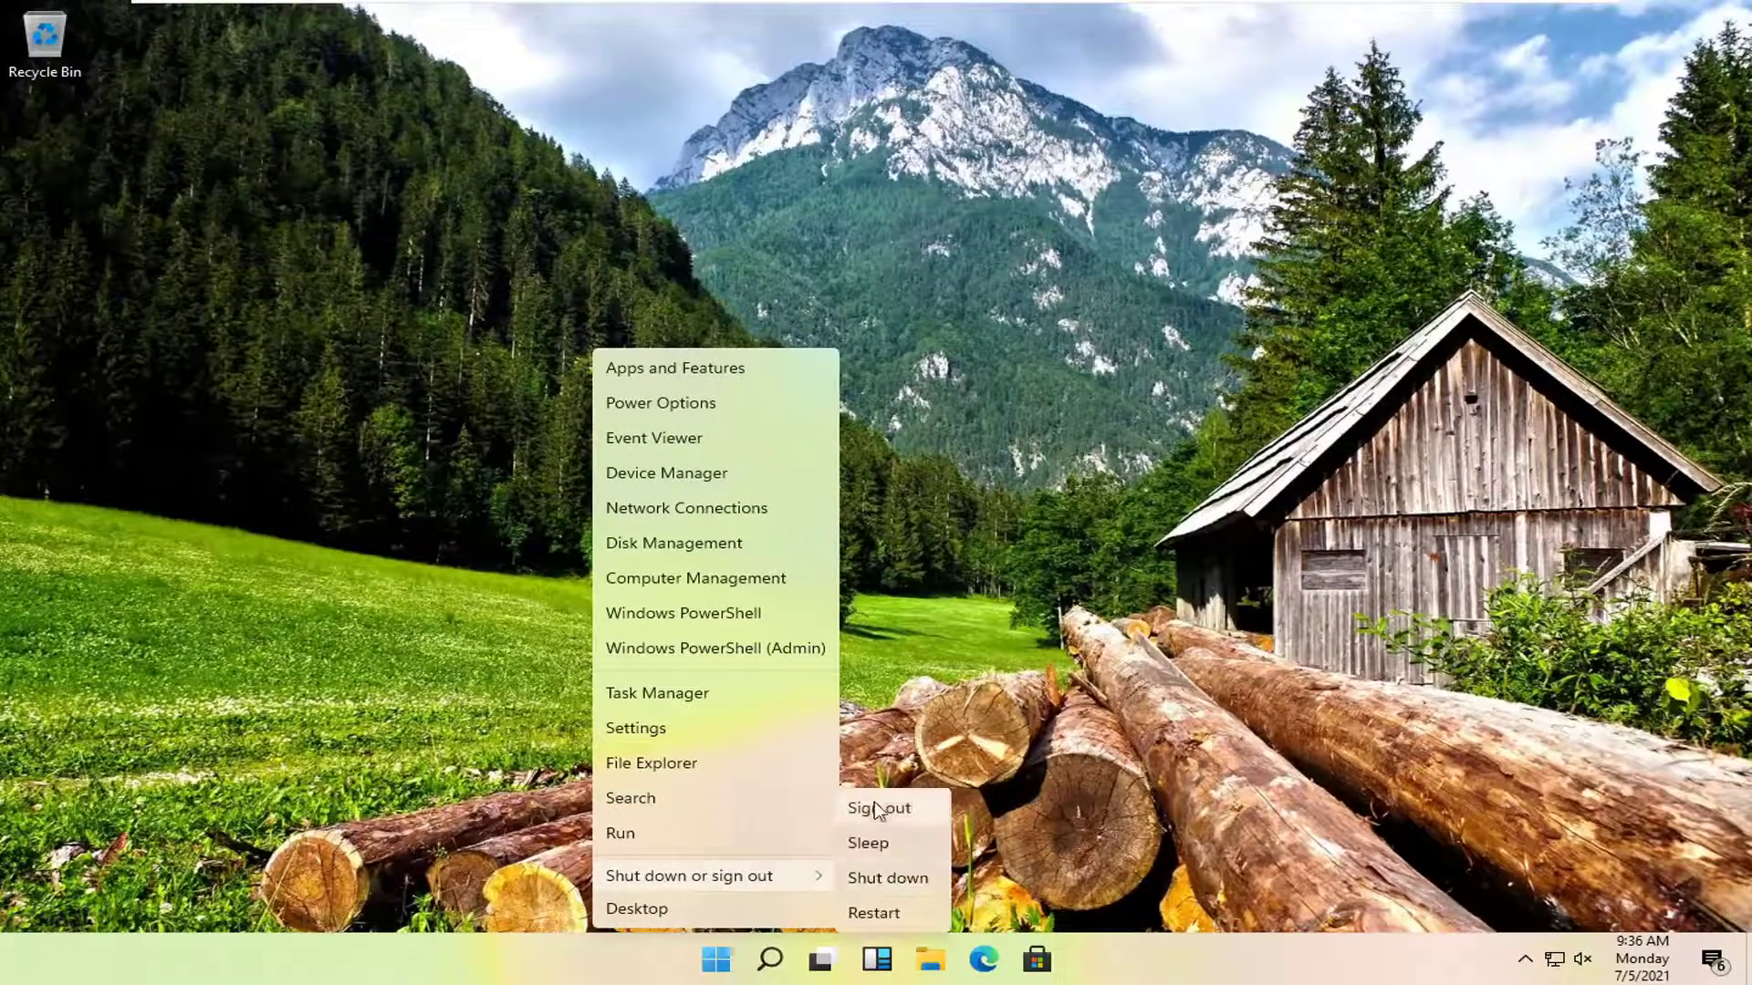
left_click(876, 809)
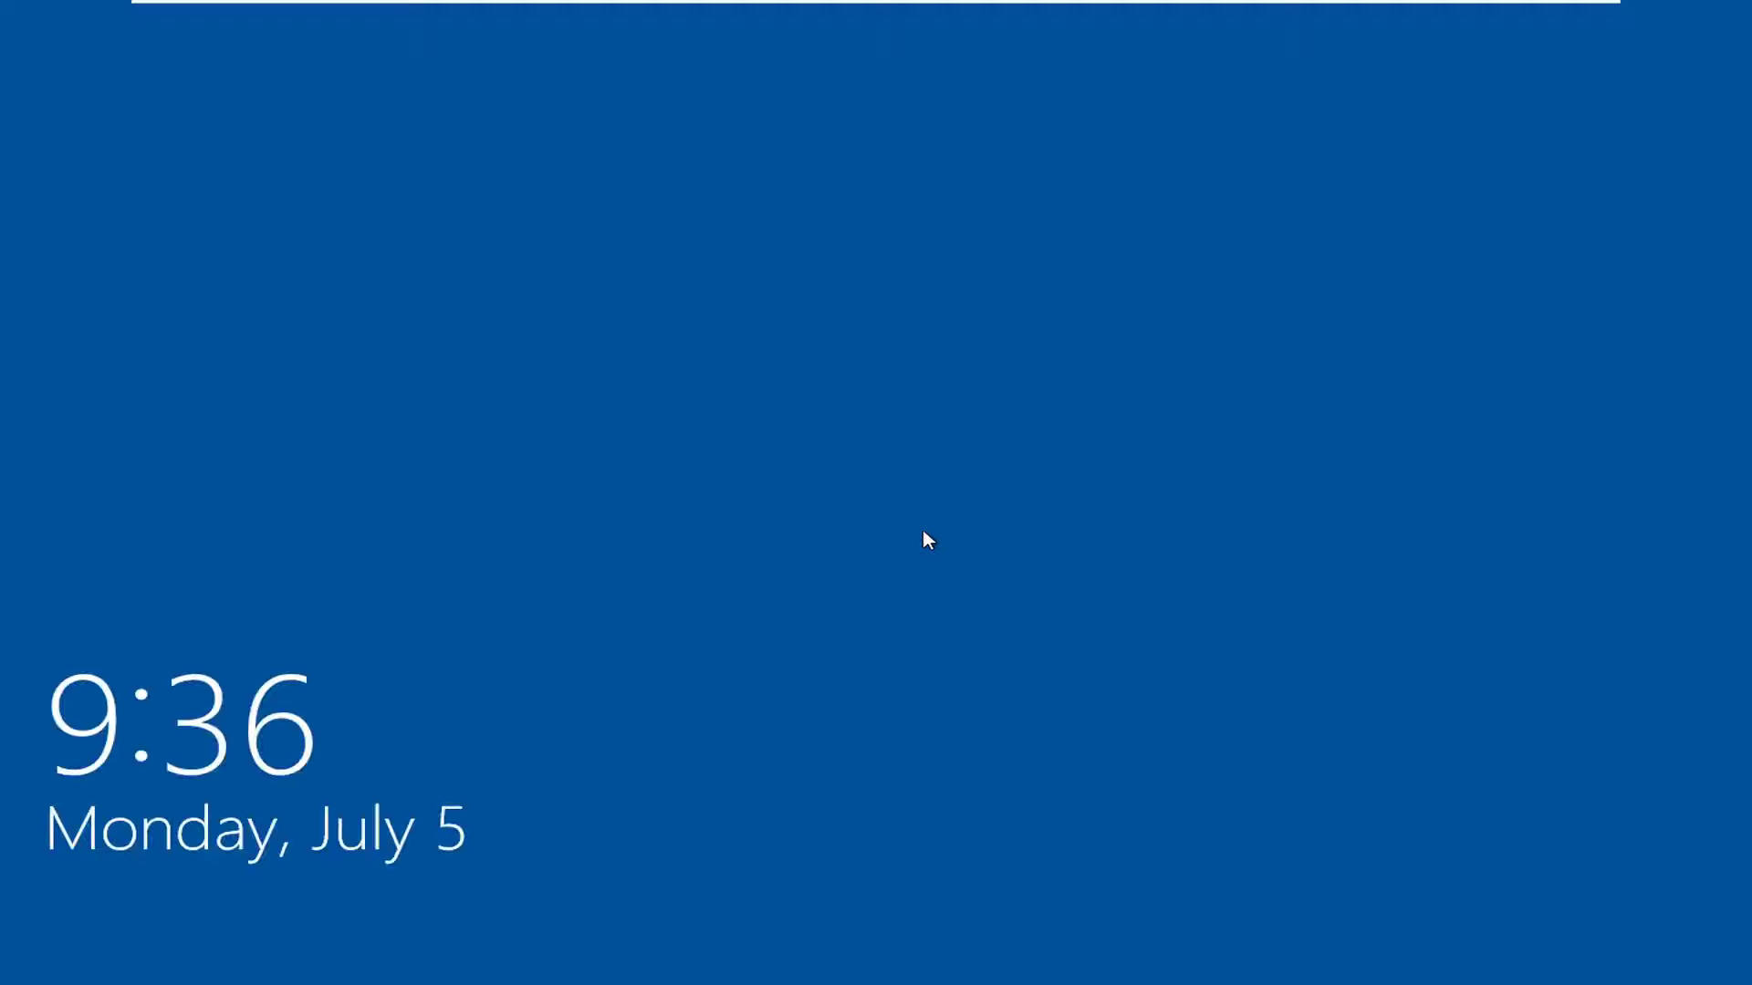
left_click(876, 833)
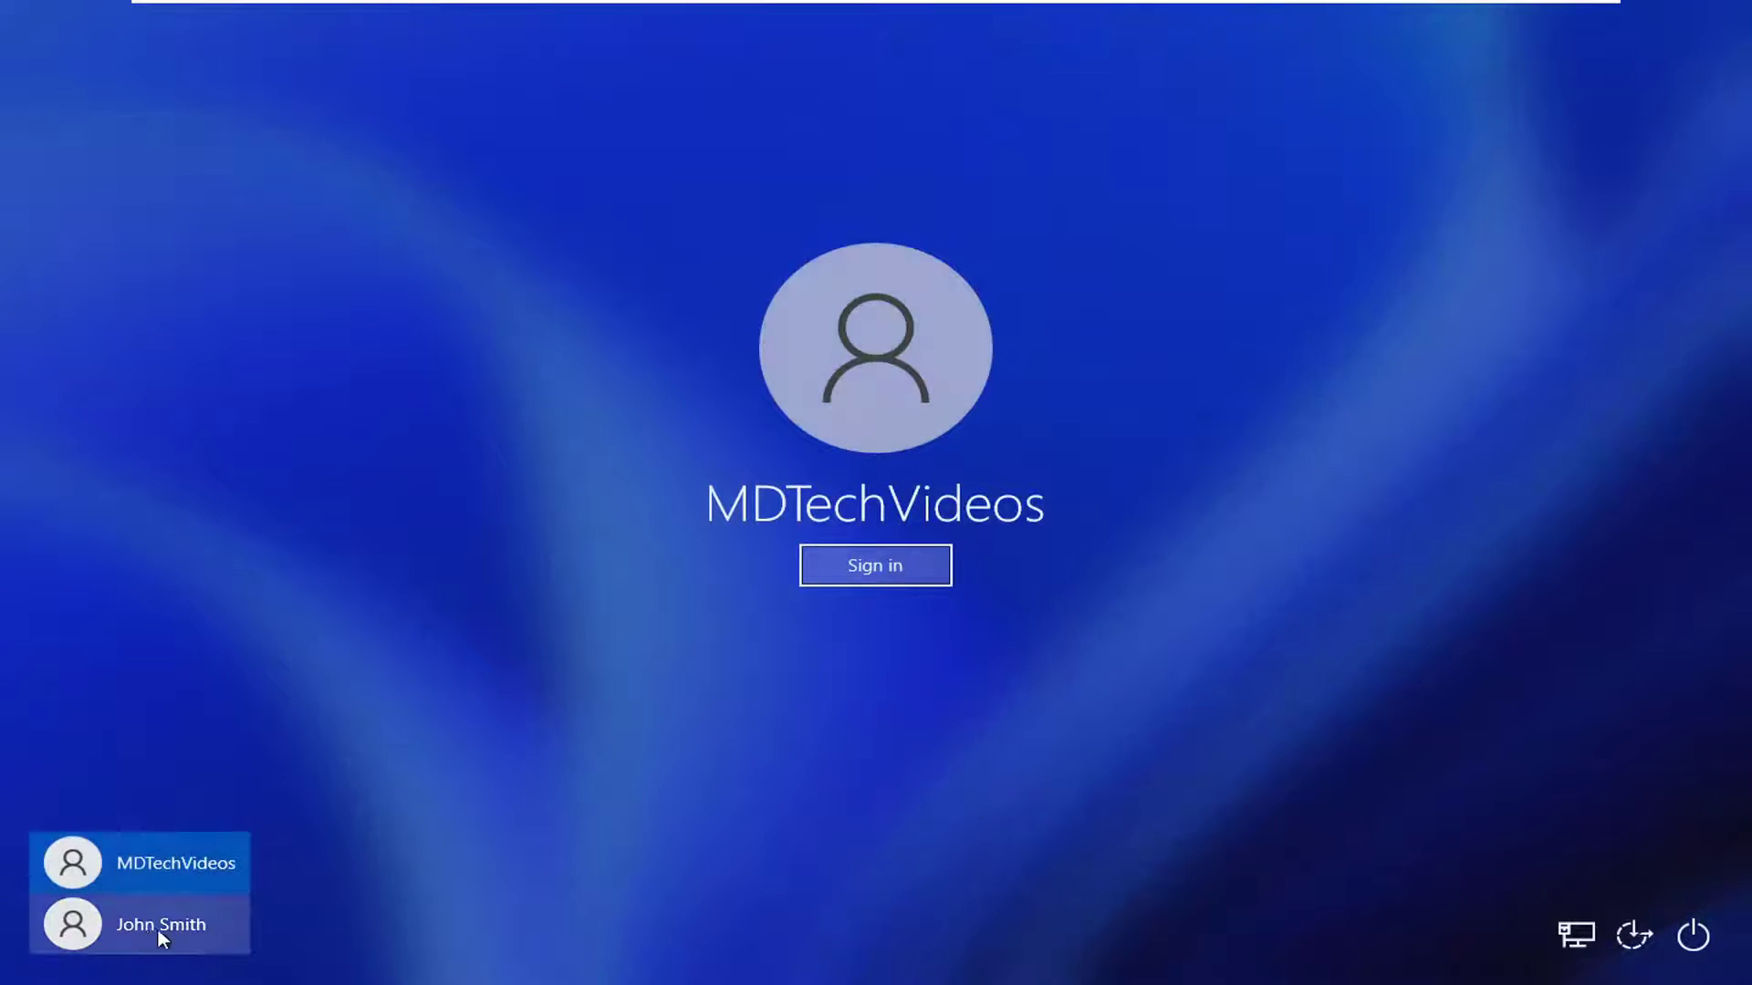
left_click(852, 564)
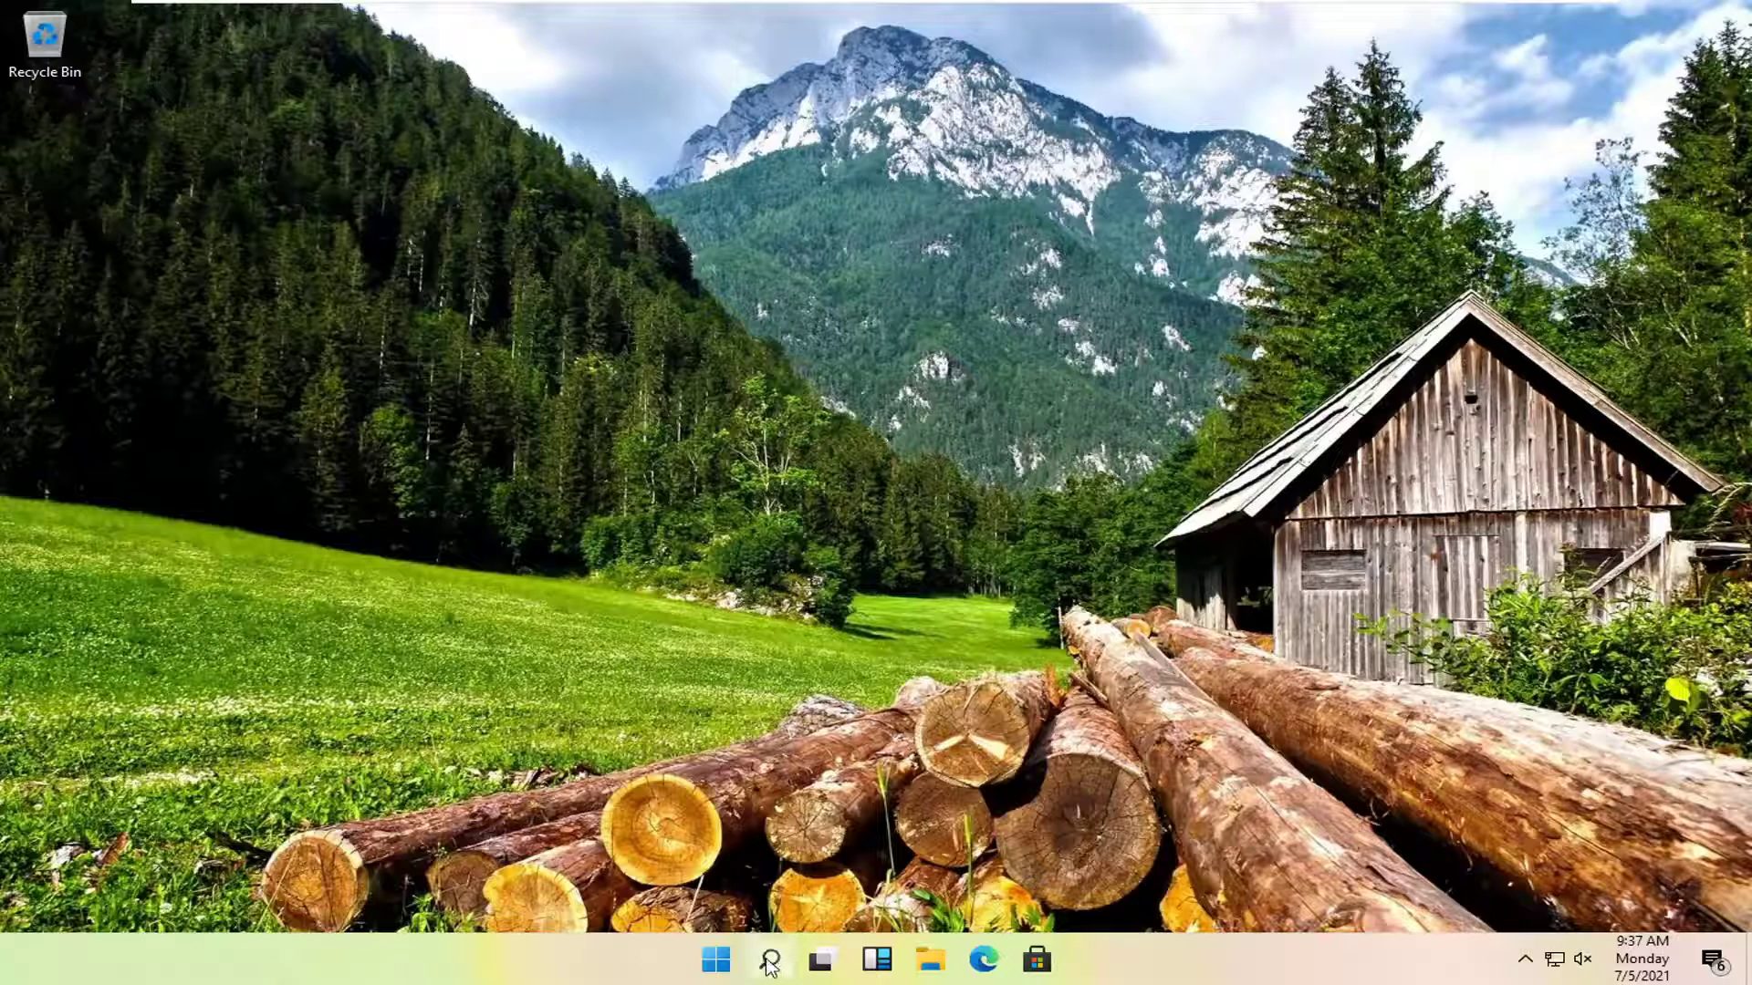
- Reopen Computer Management by searching for "computer management" and shift its window away from the desktop's edge
left_click(769, 960)
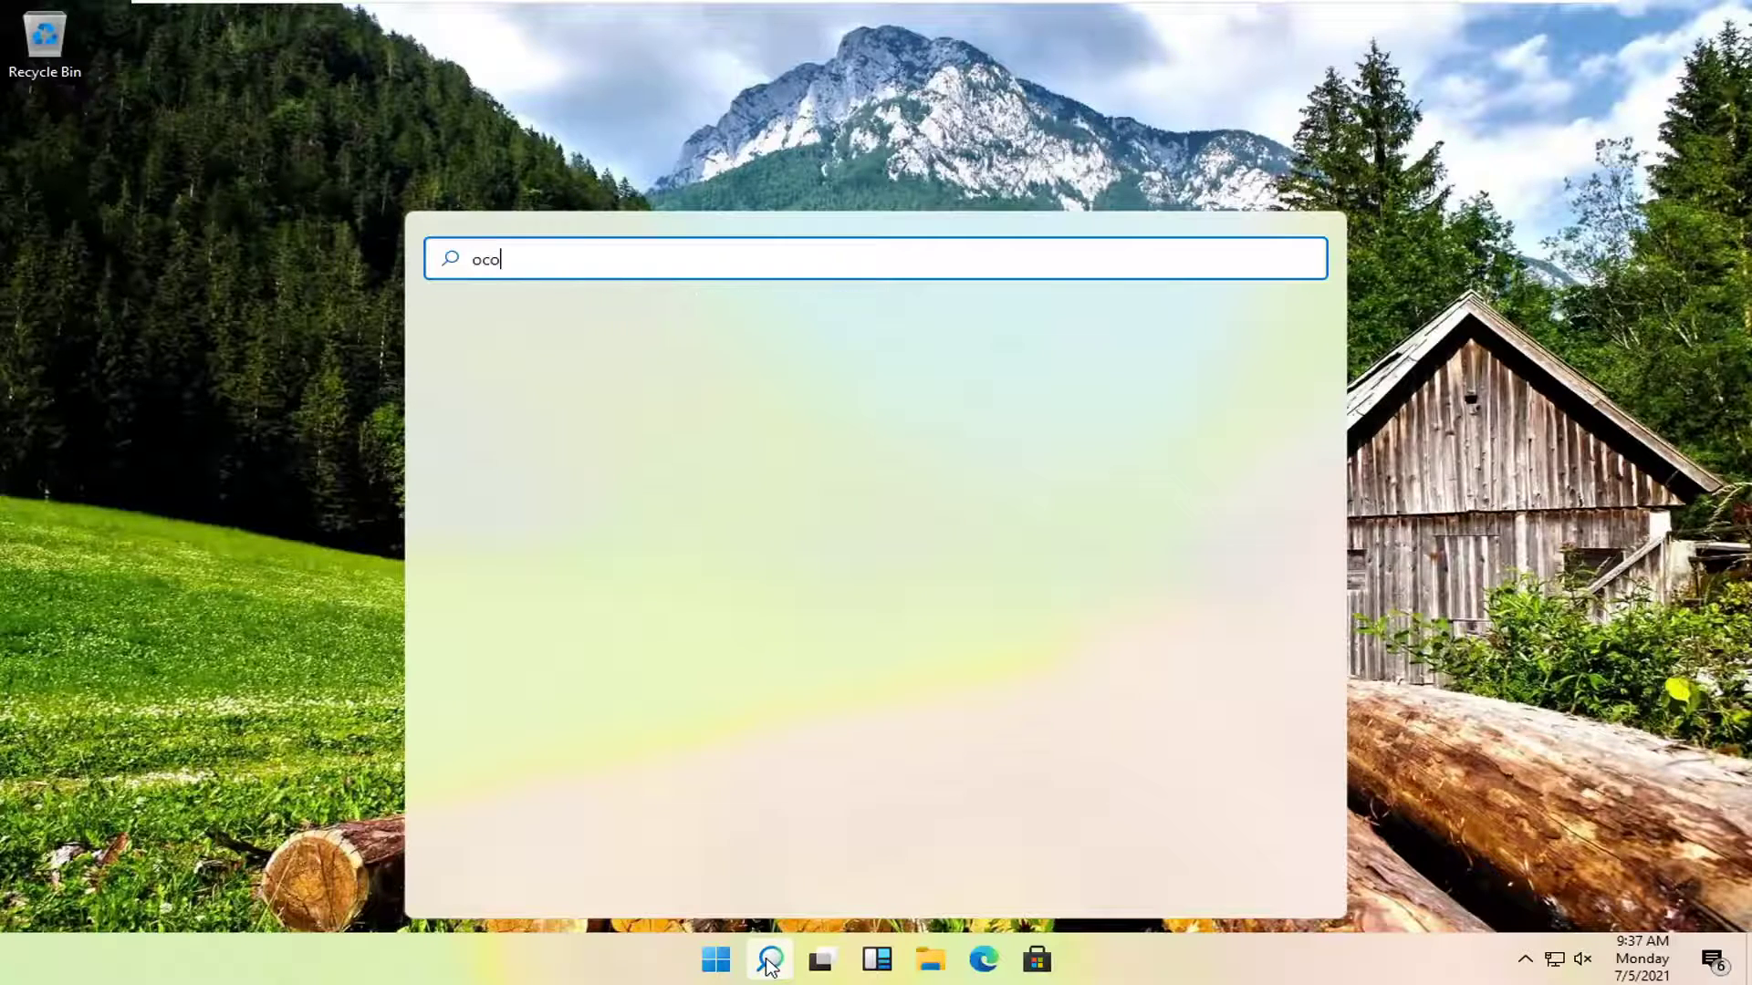
type("compute")
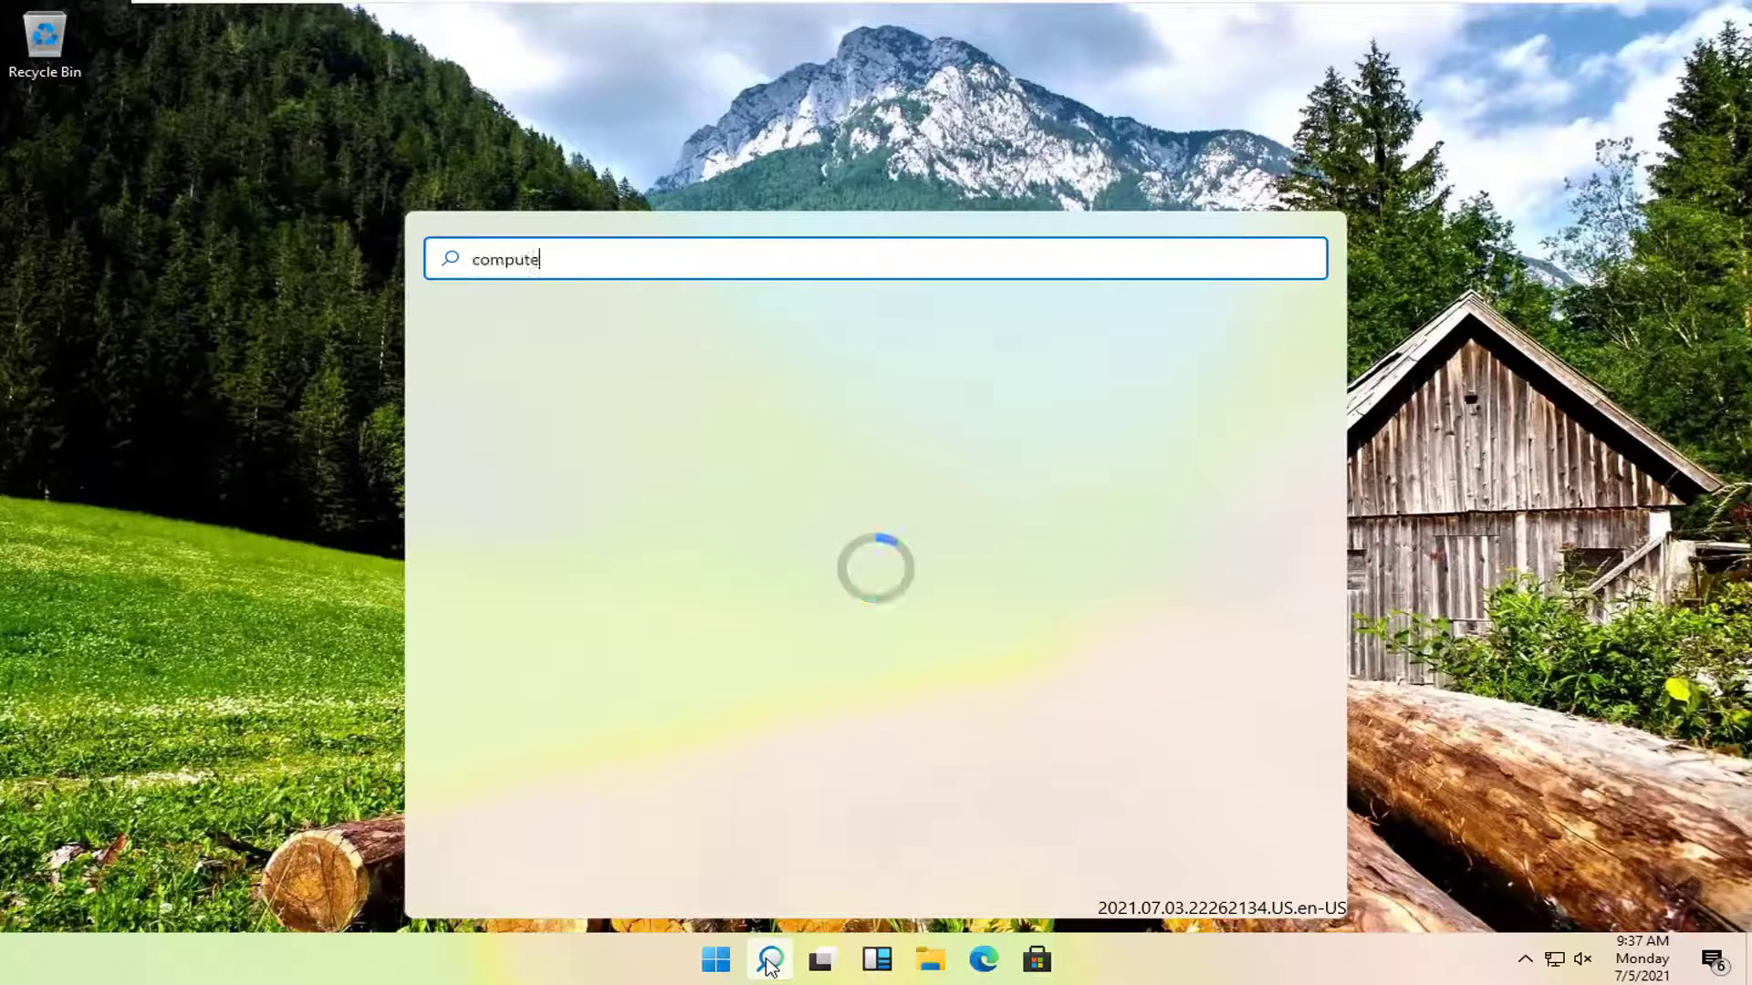
type("r management")
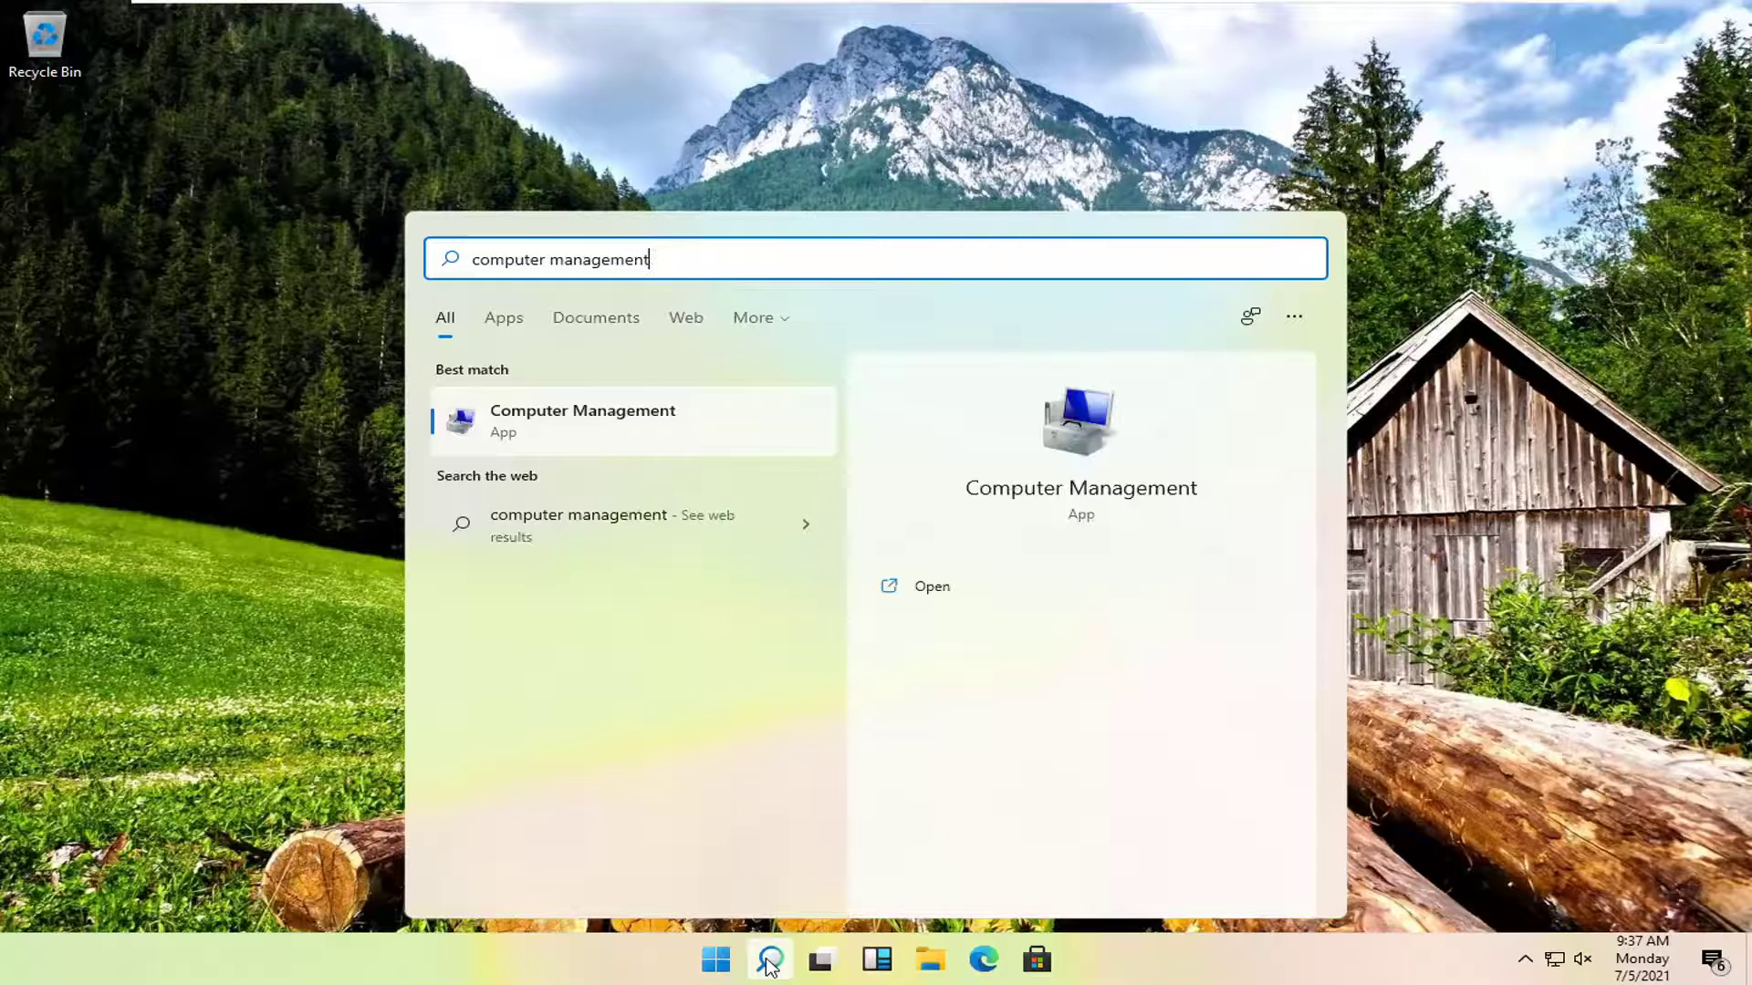
left_click(563, 444)
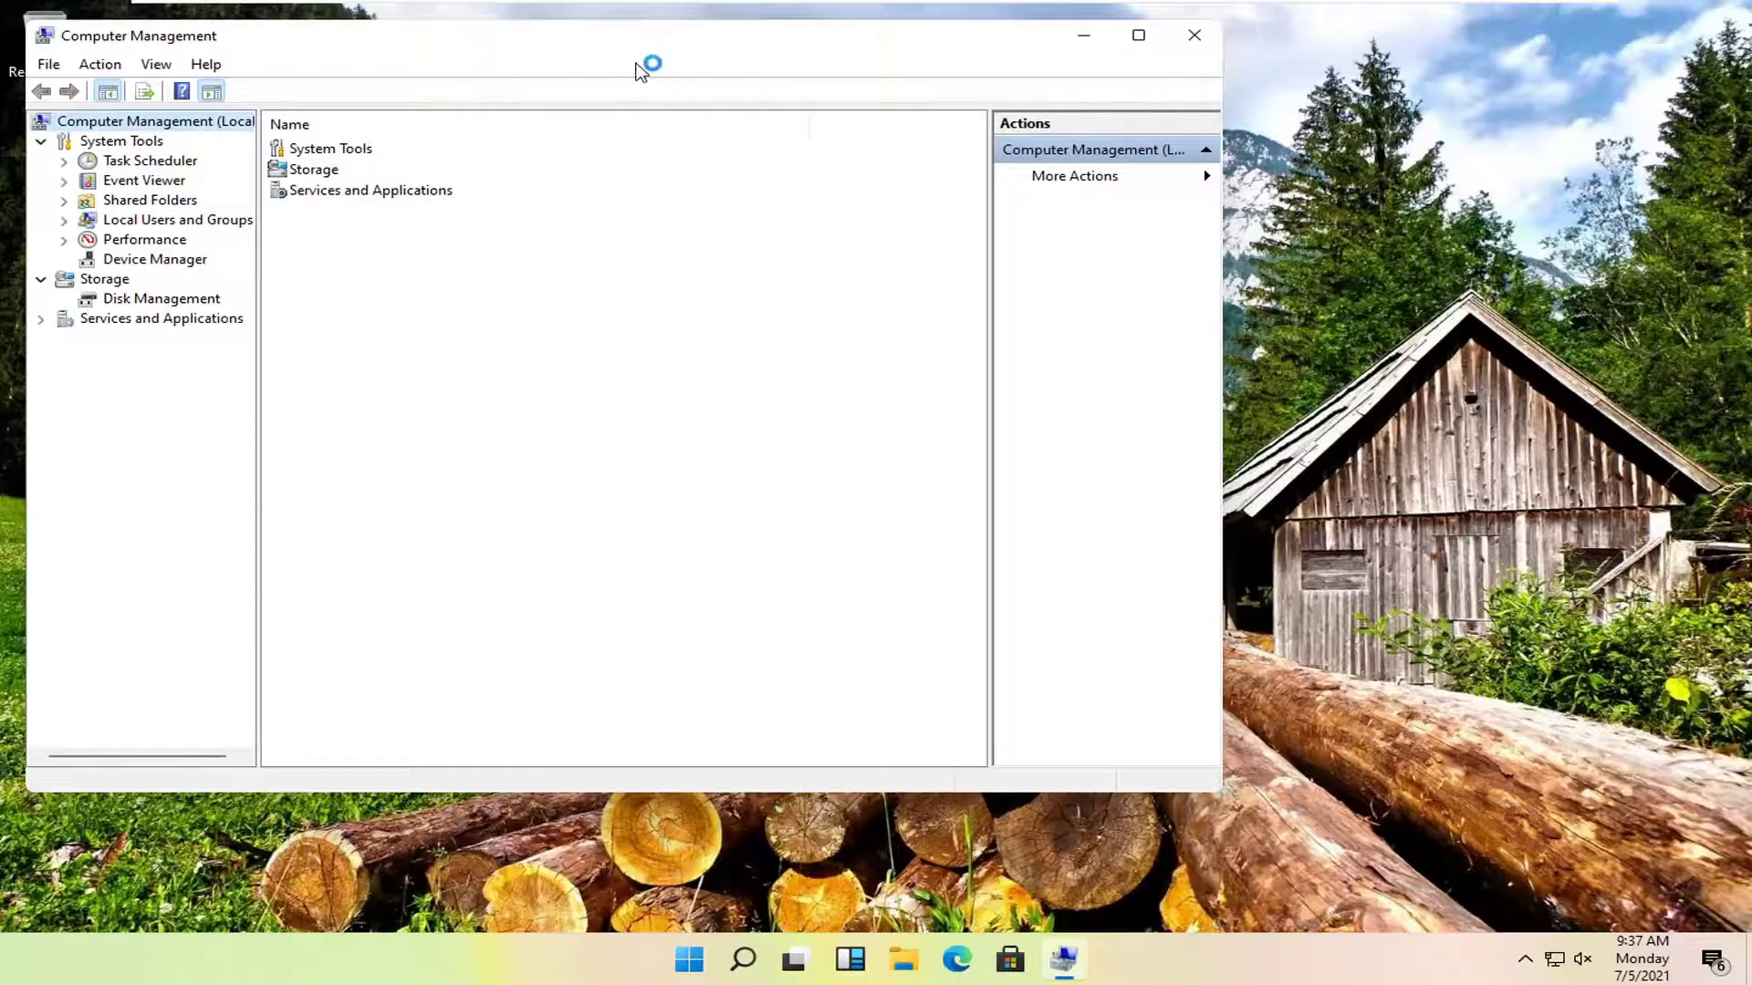
left_click_drag(637, 64, 819, 64)
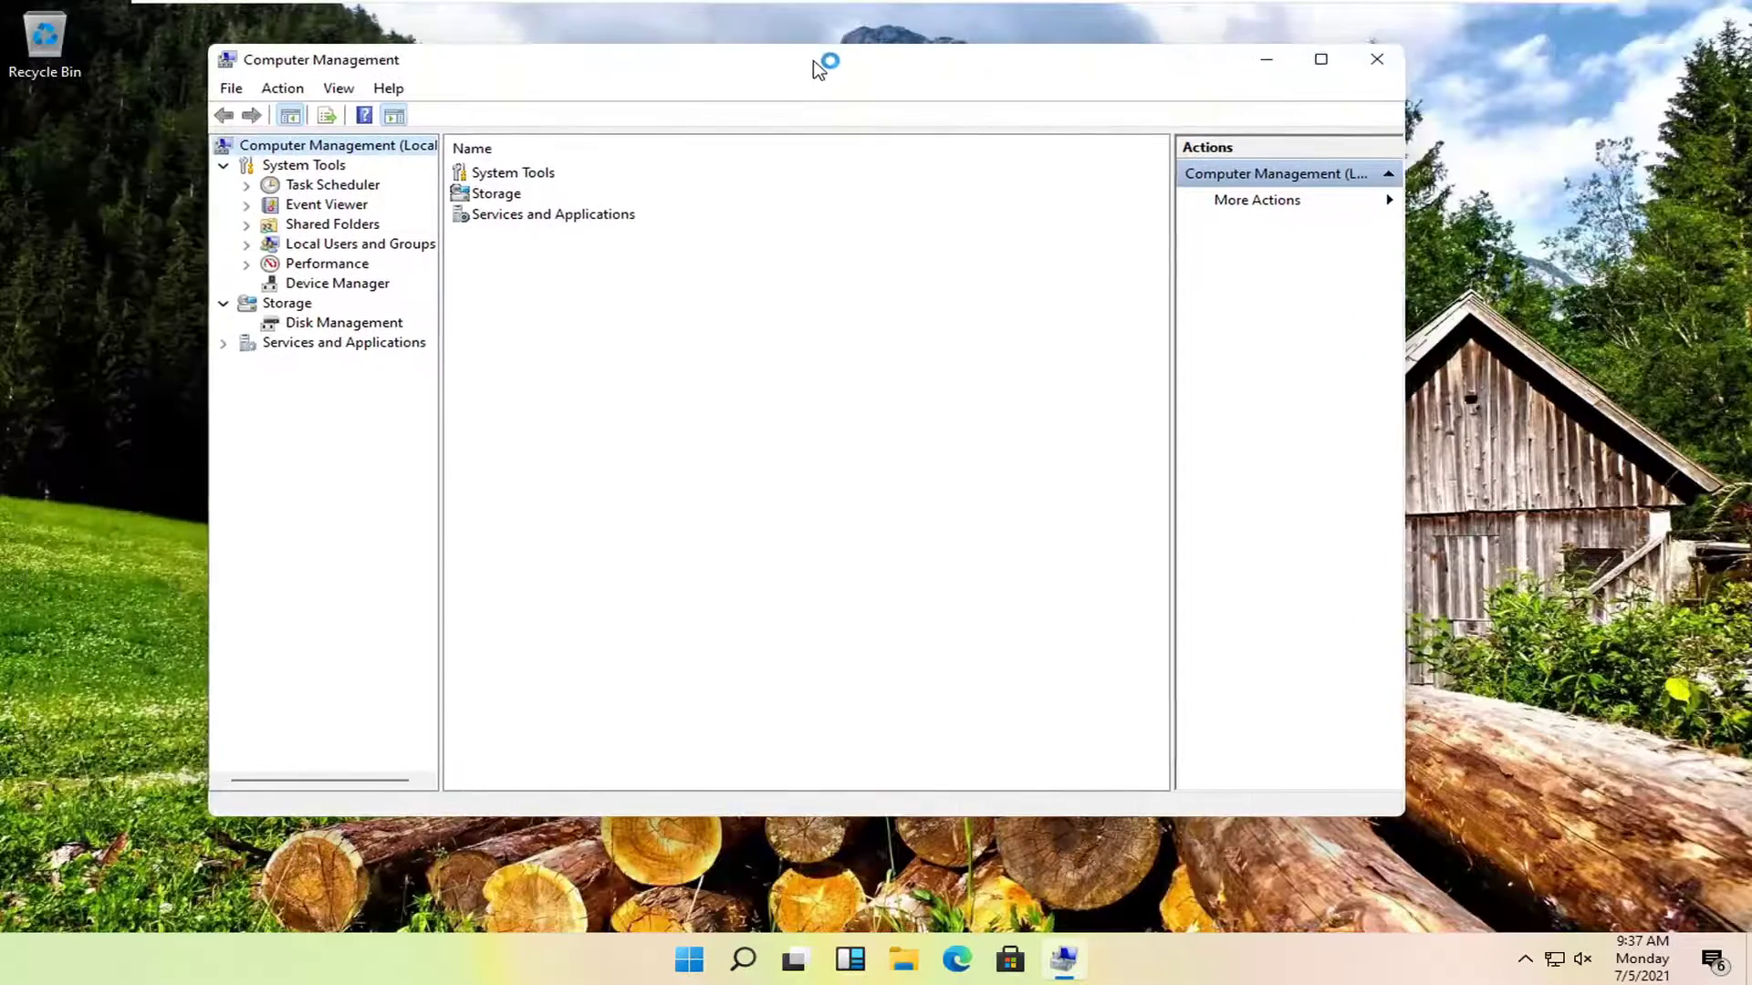
- Open the new account's properties from the Users folder of Local Users and Groups and display its group memberships
left_click(337, 248)
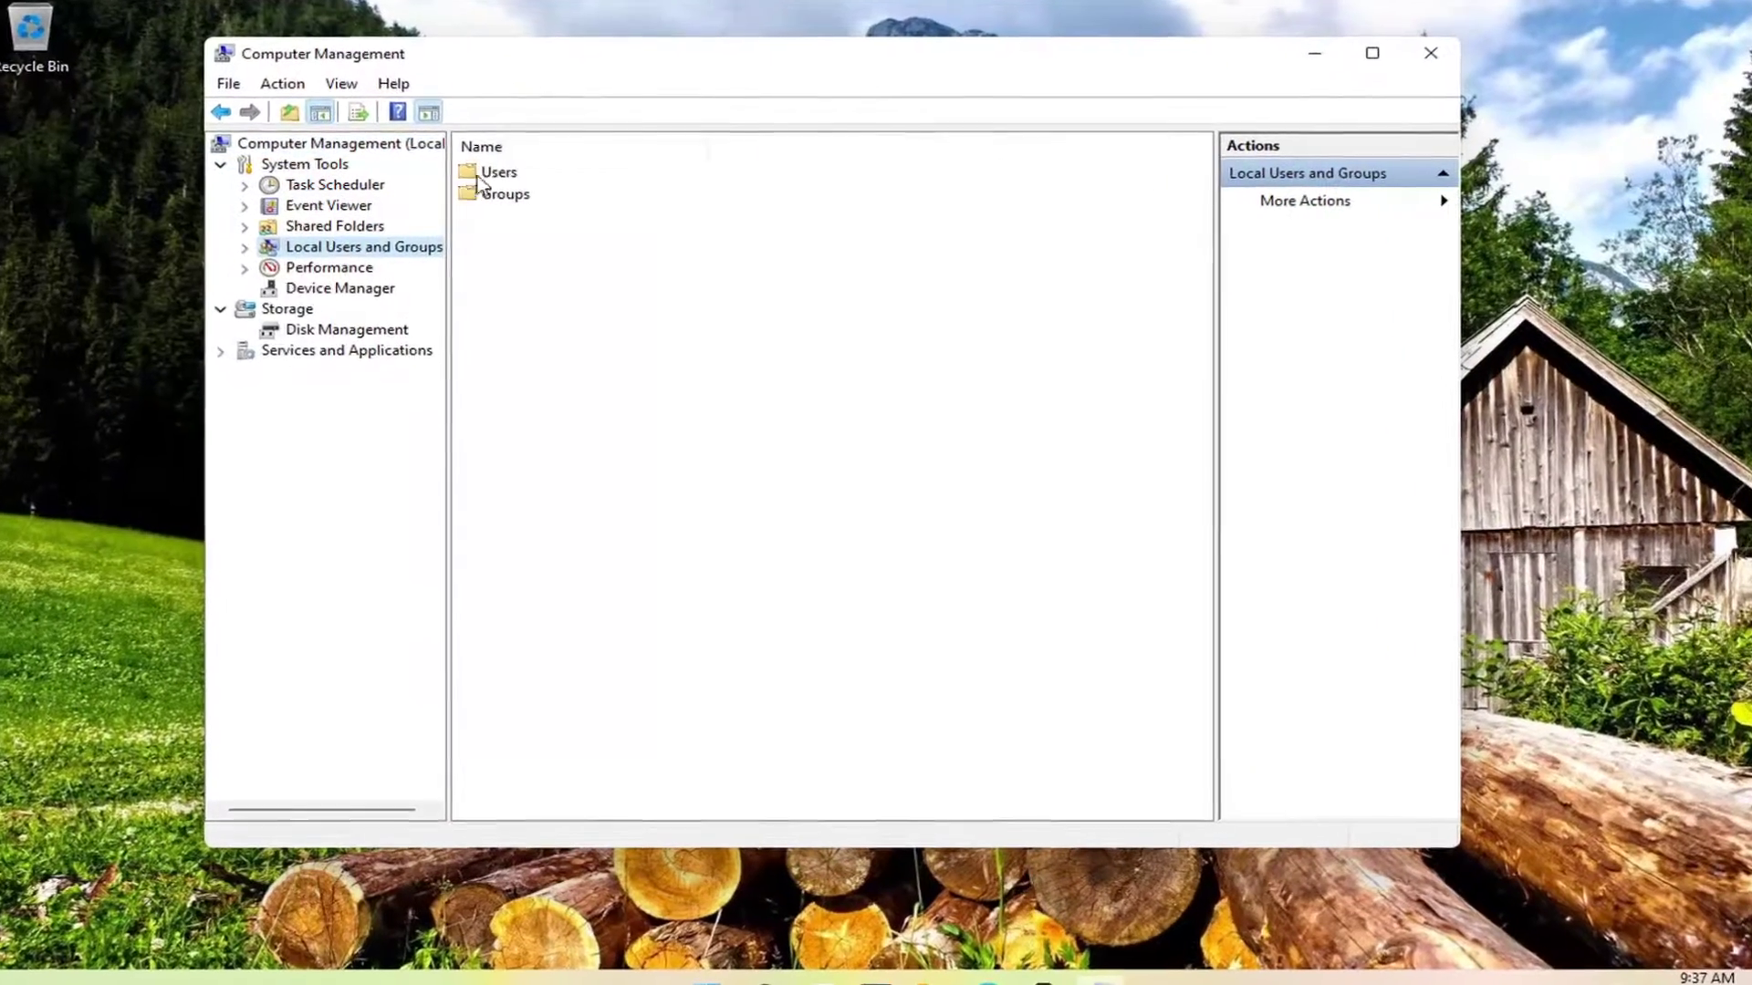
double_click(493, 172)
left_click(499, 245)
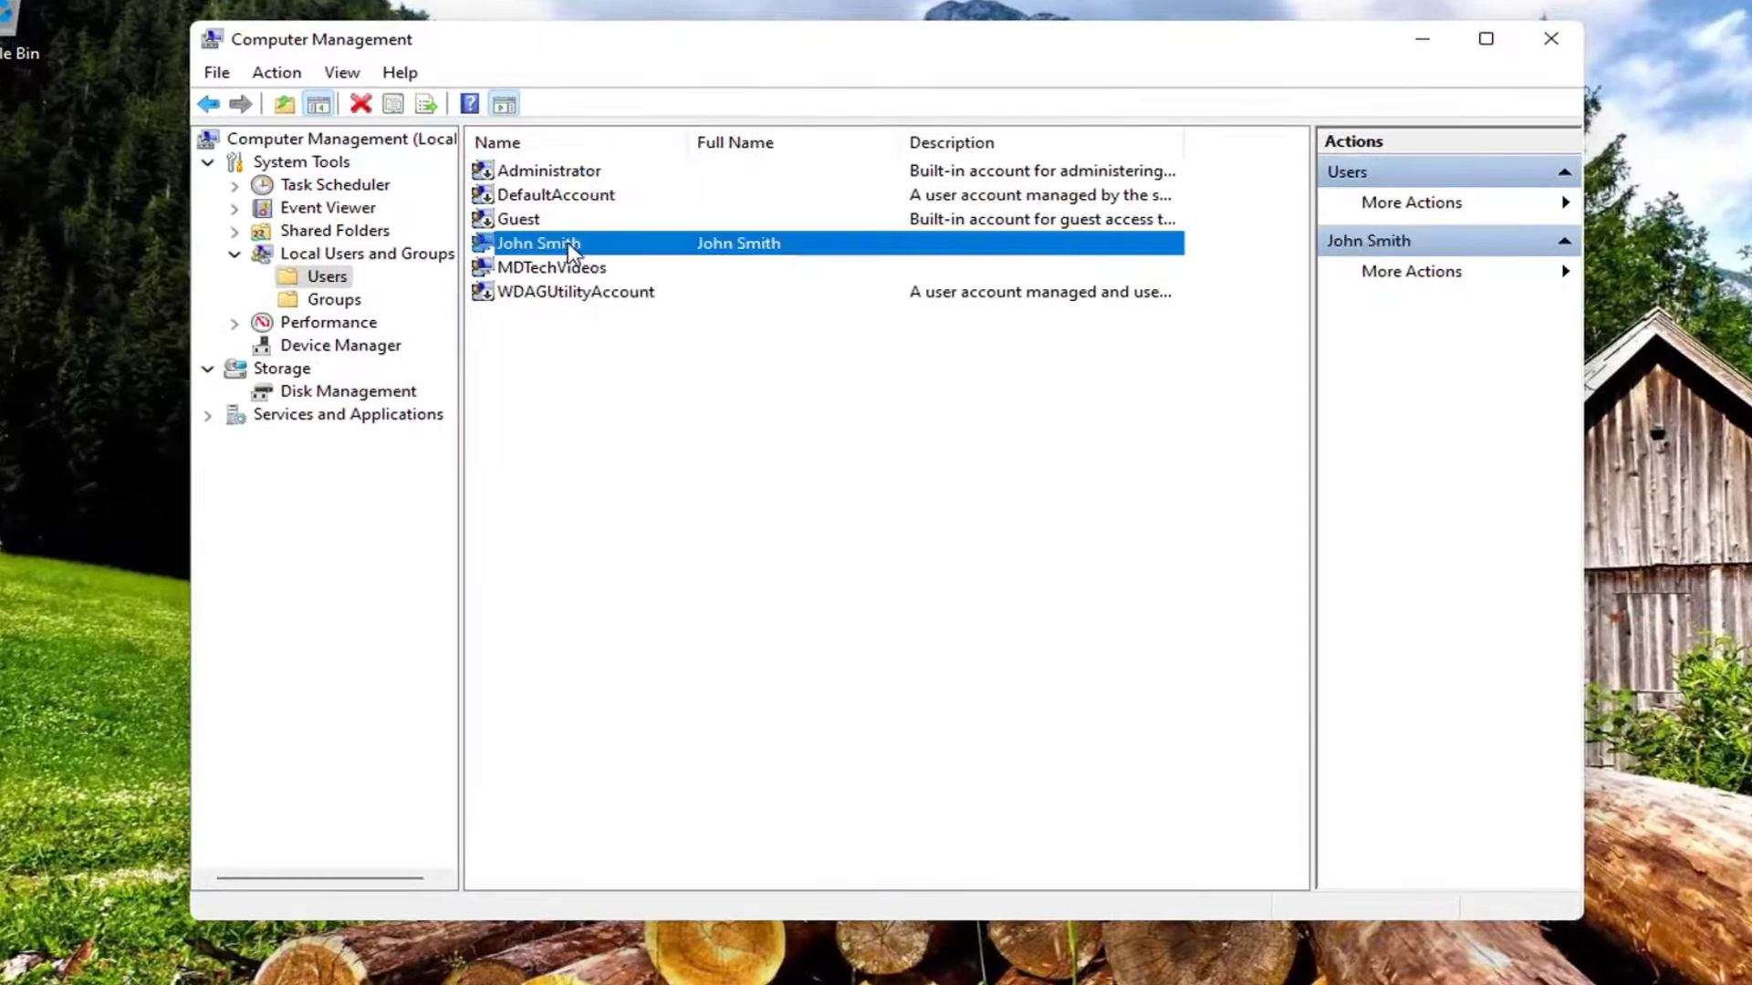
left_click(502, 246)
double_click(616, 246)
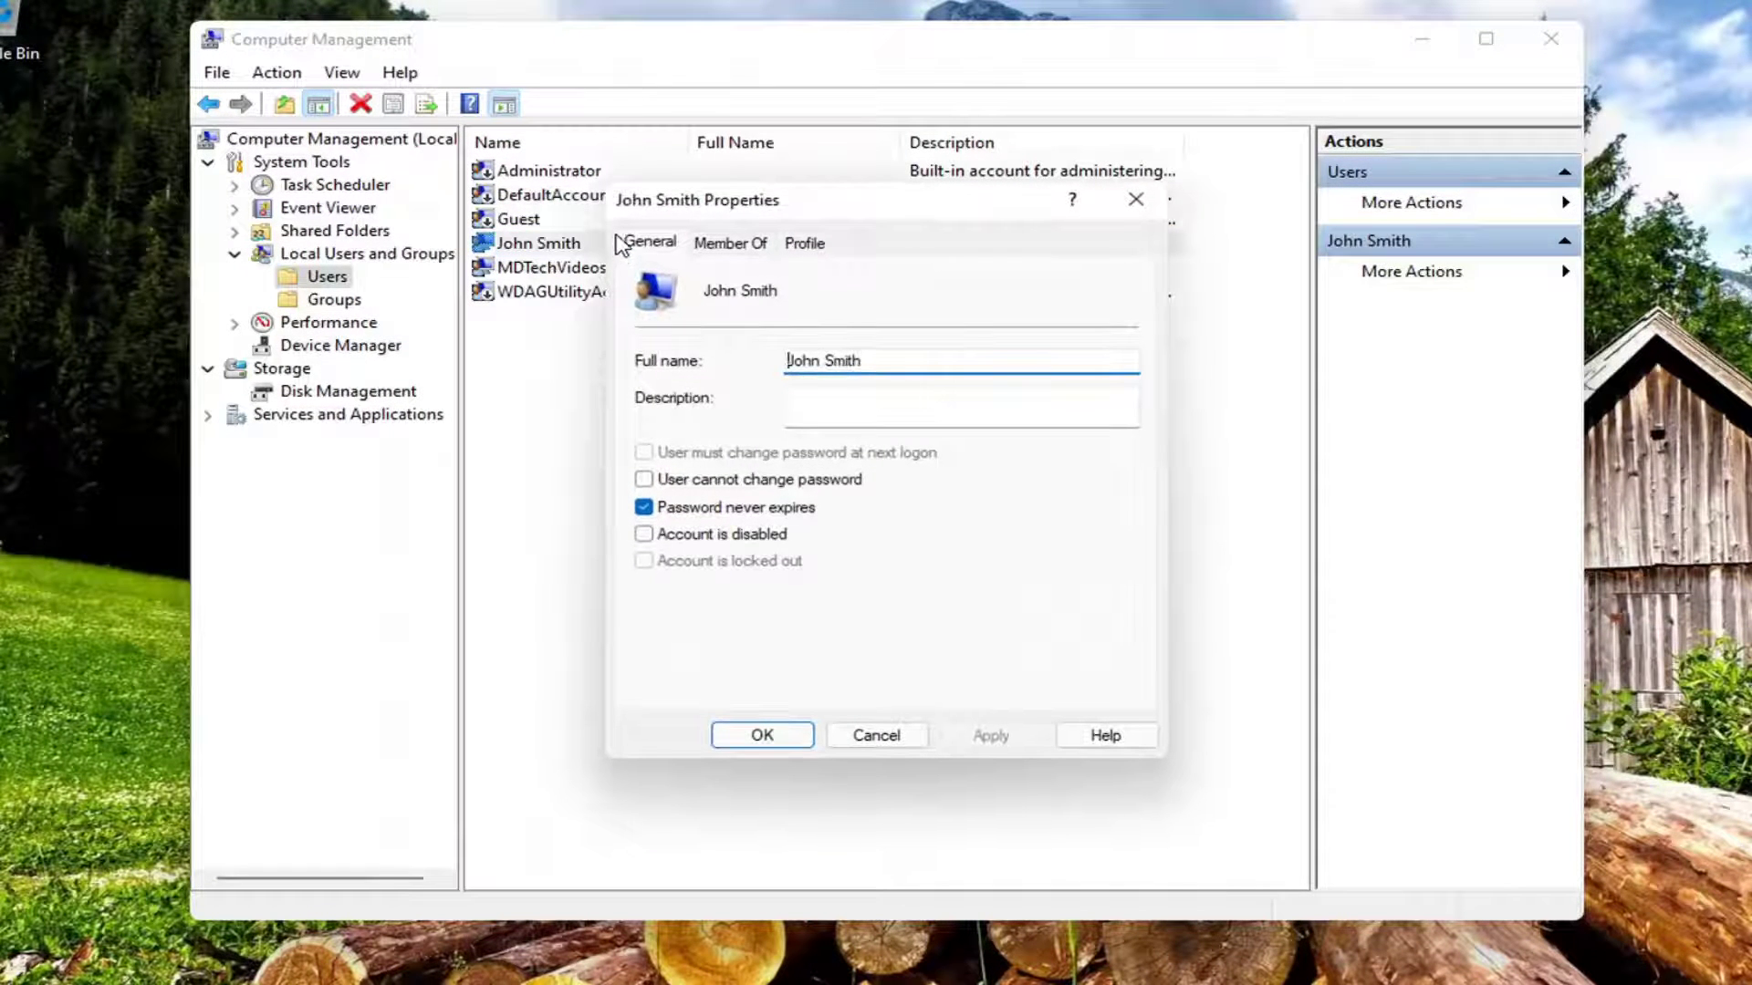
left_click(730, 245)
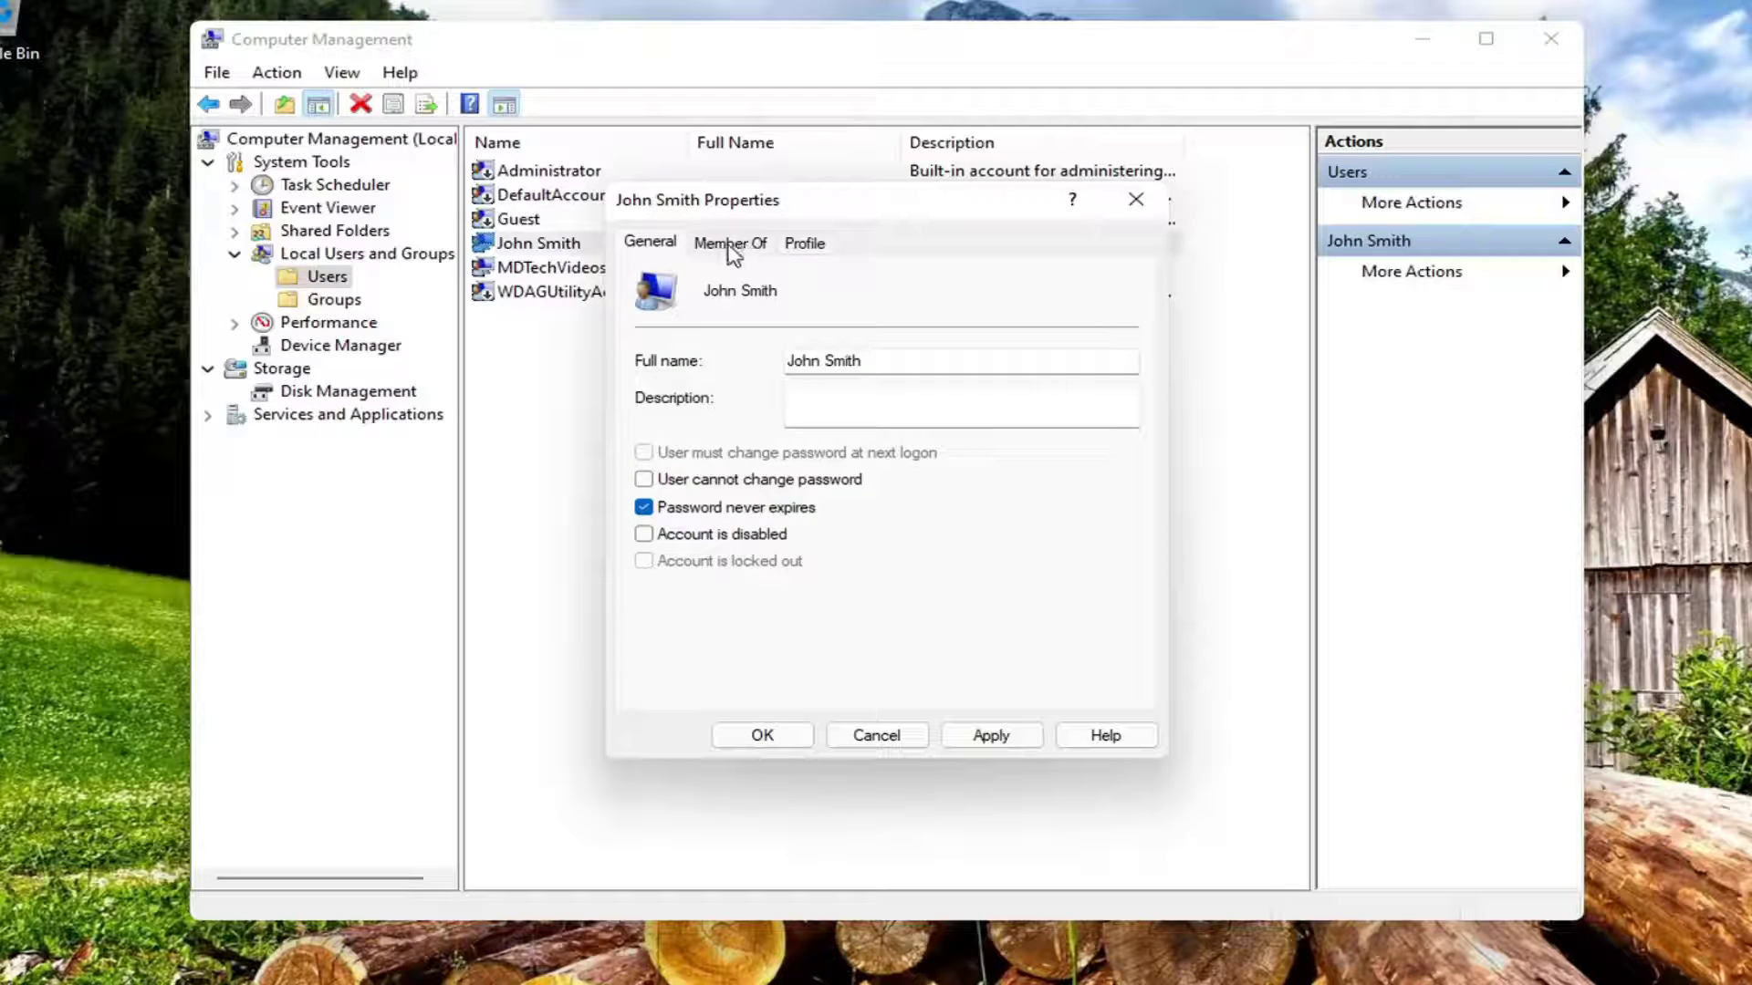
left_click(728, 244)
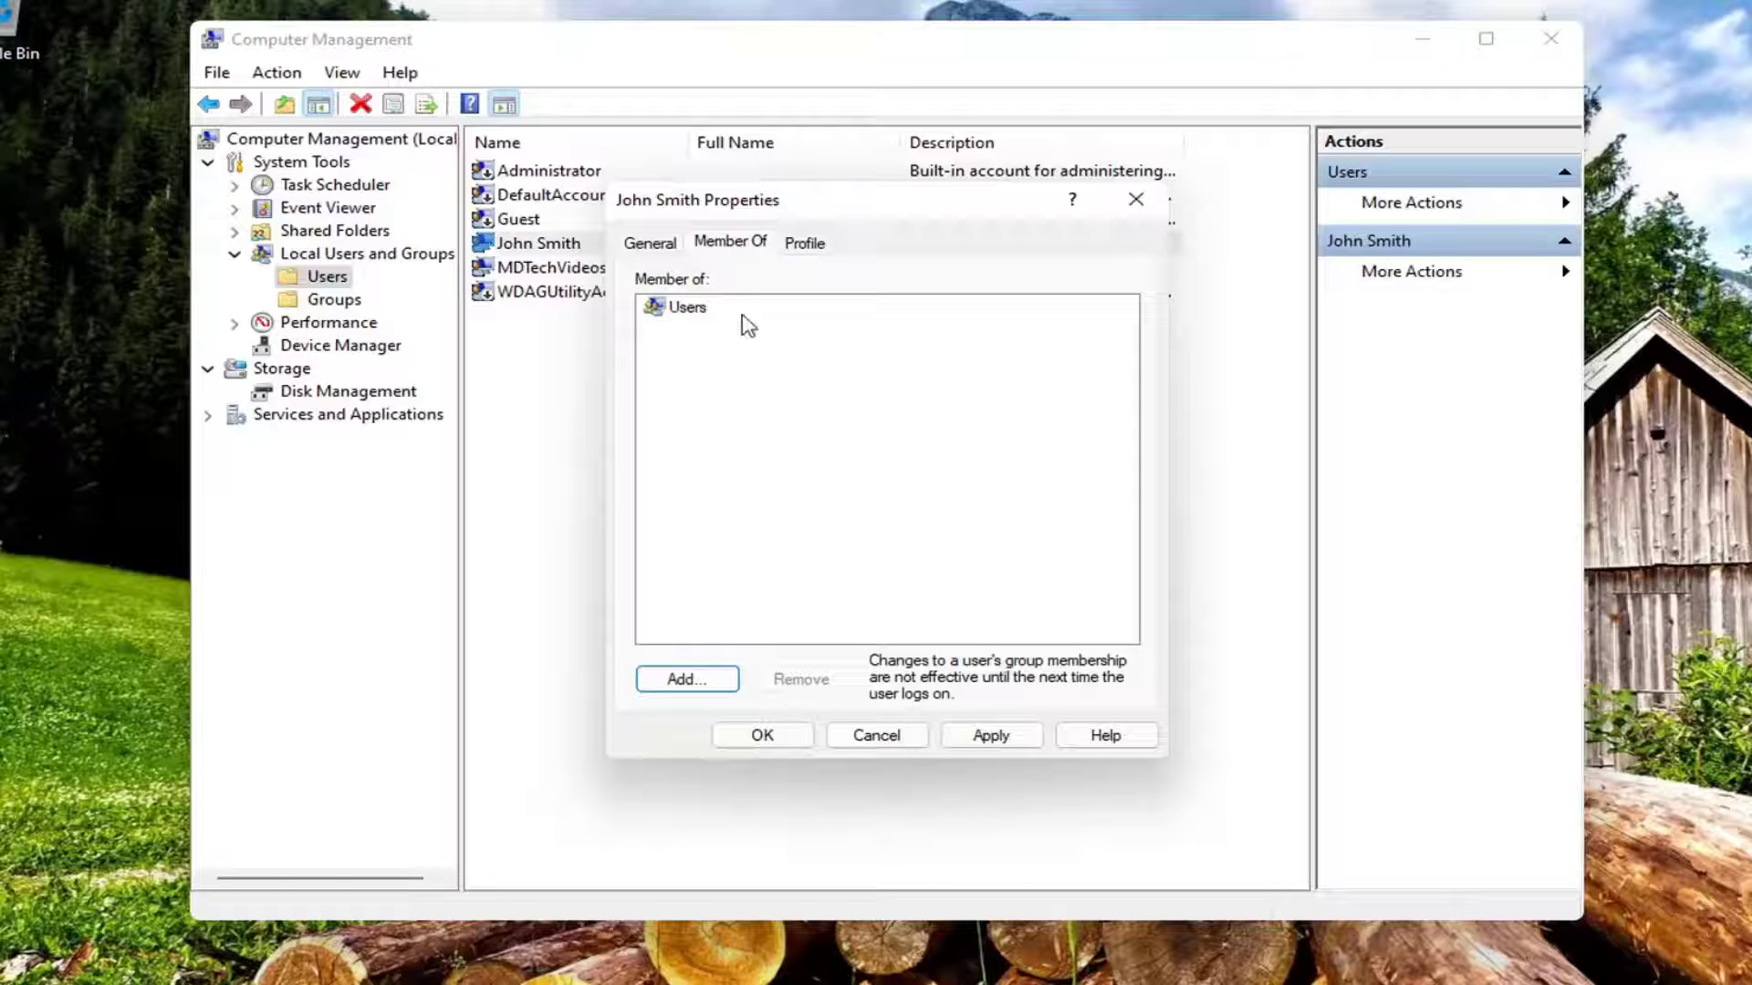
- Find the available groups with the advanced group search and add Administrators to the new account's memberships
left_click(686, 681)
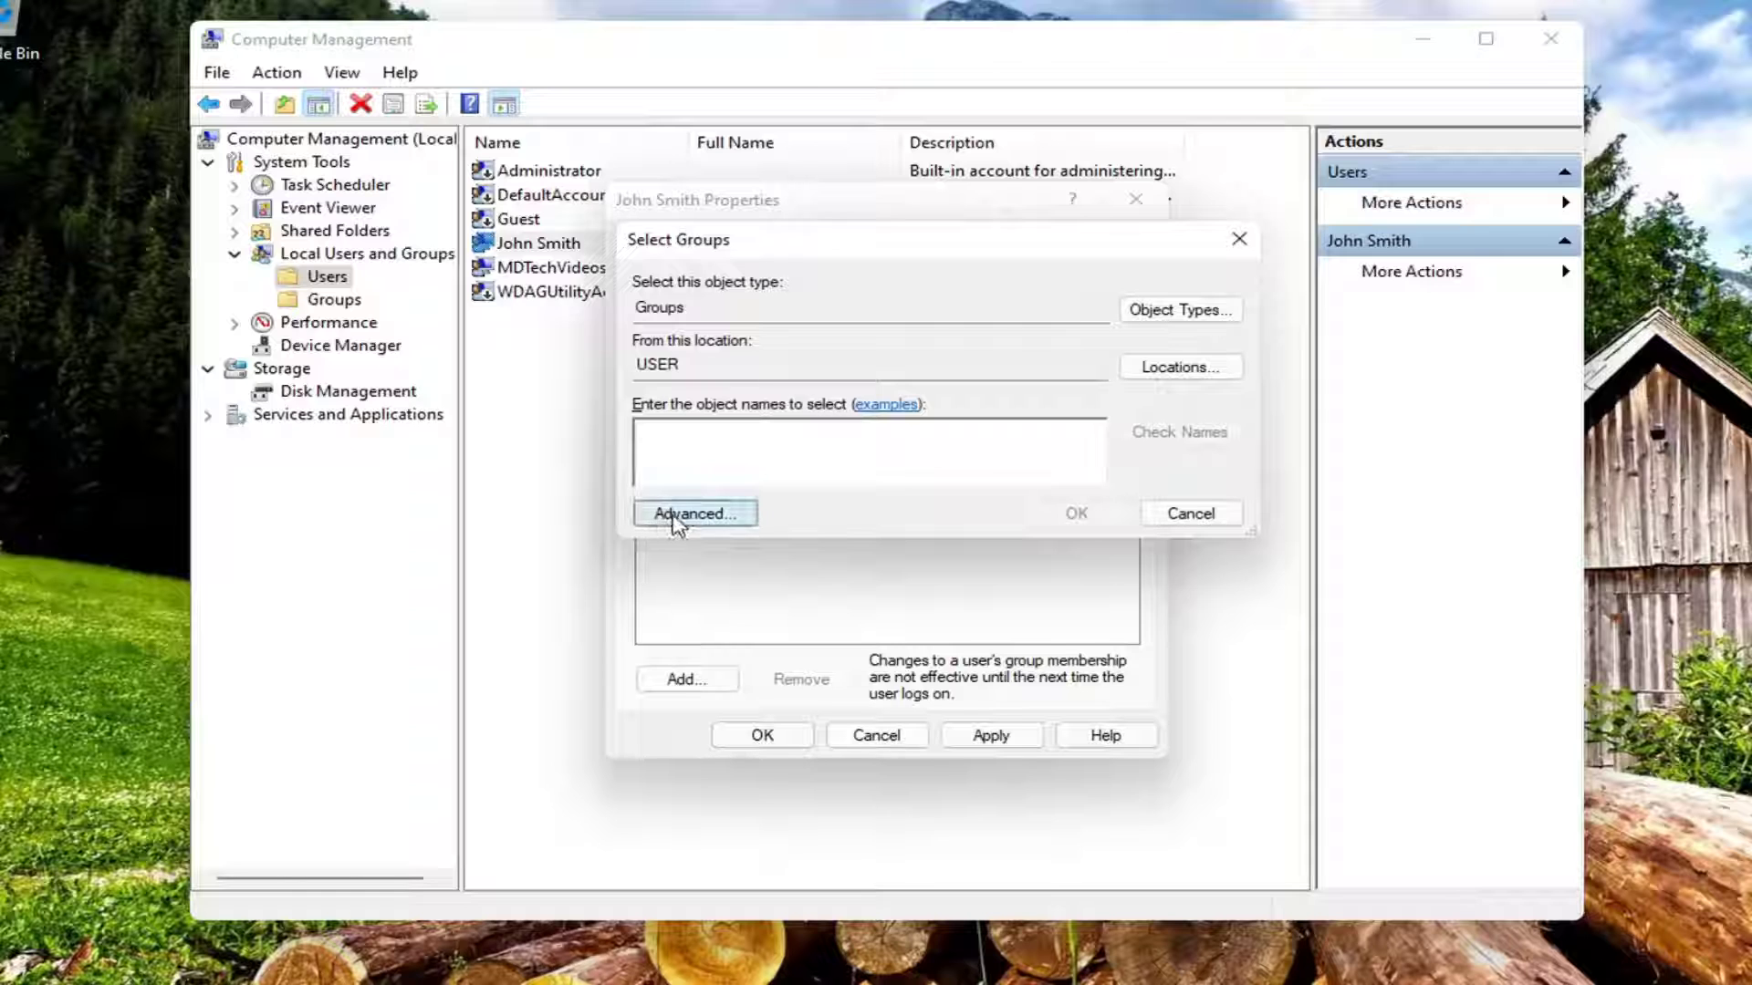
left_click(693, 514)
left_click_drag(770, 286, 748, 194)
left_click(1260, 432)
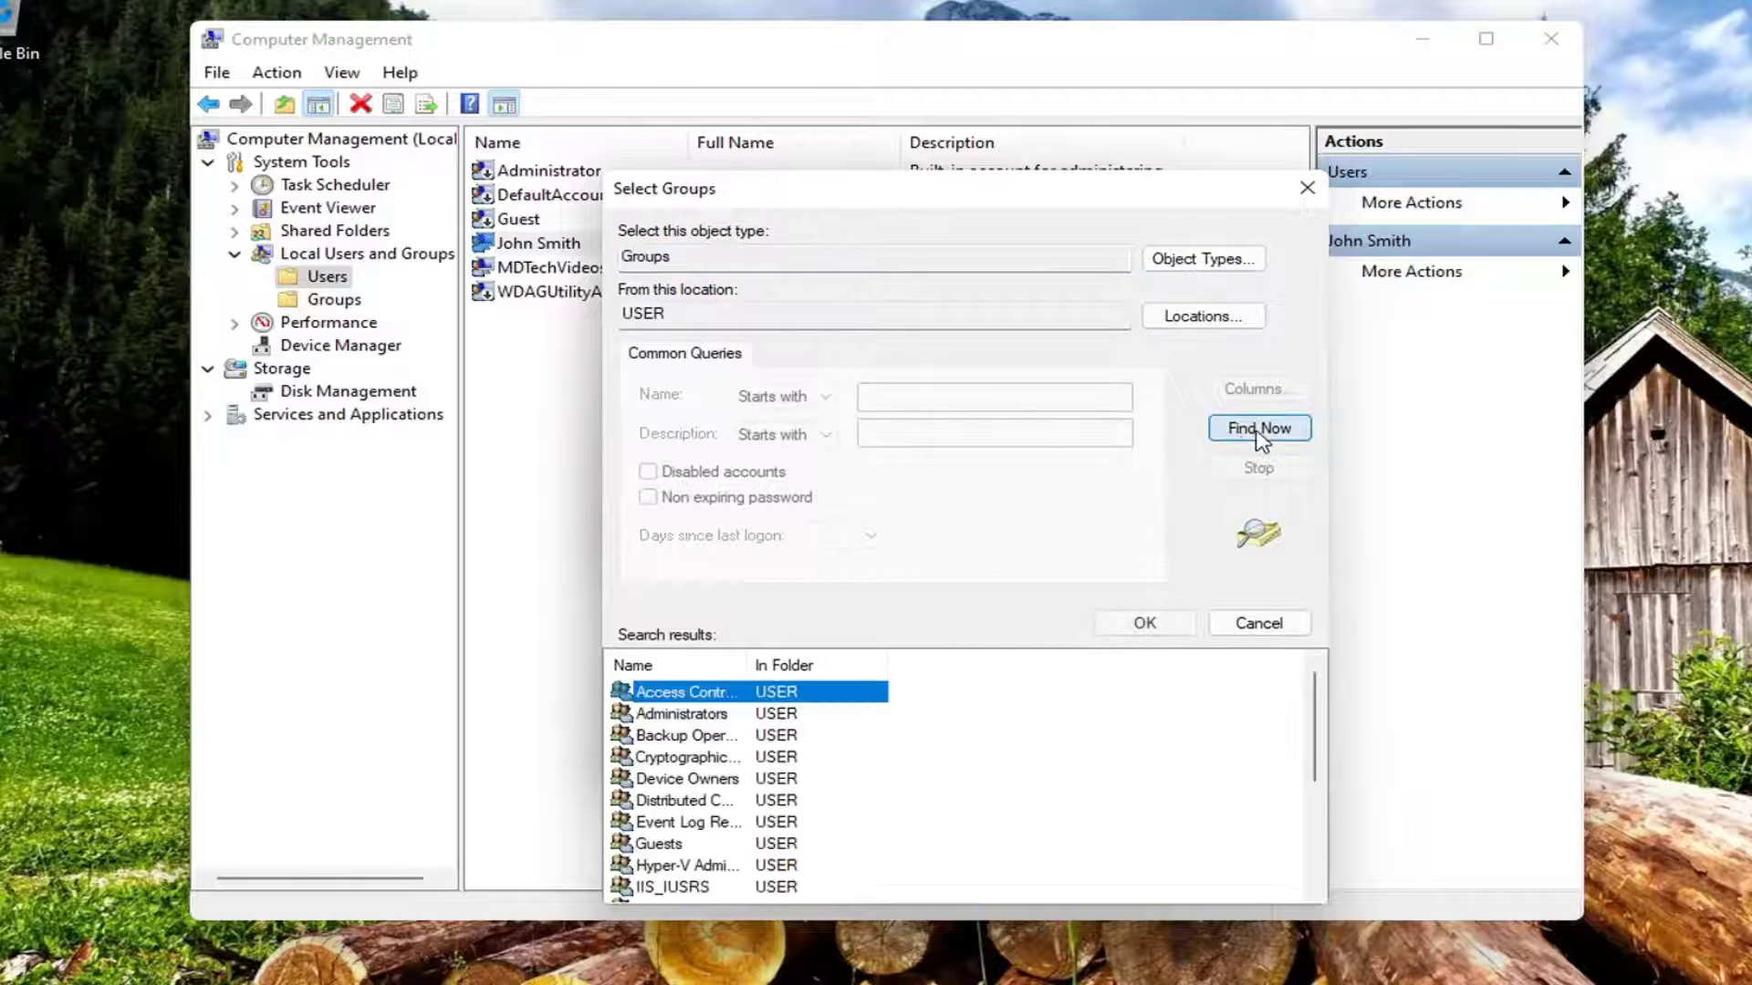
left_click(682, 714)
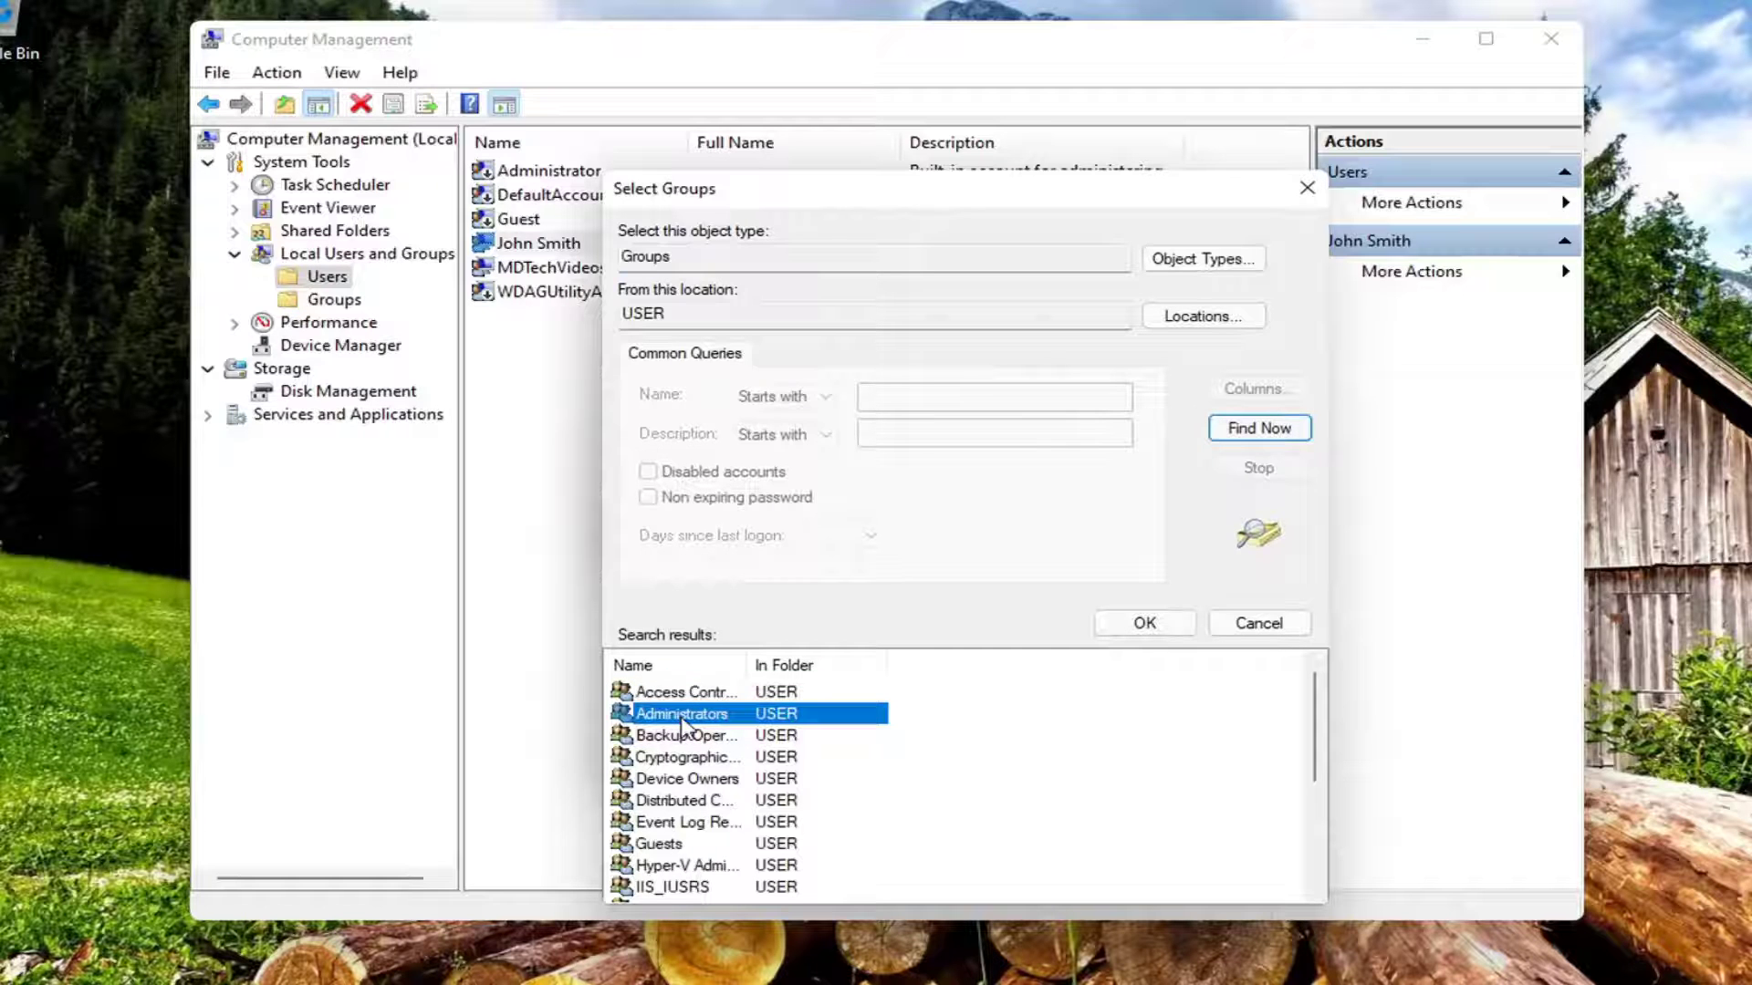
left_click(1145, 628)
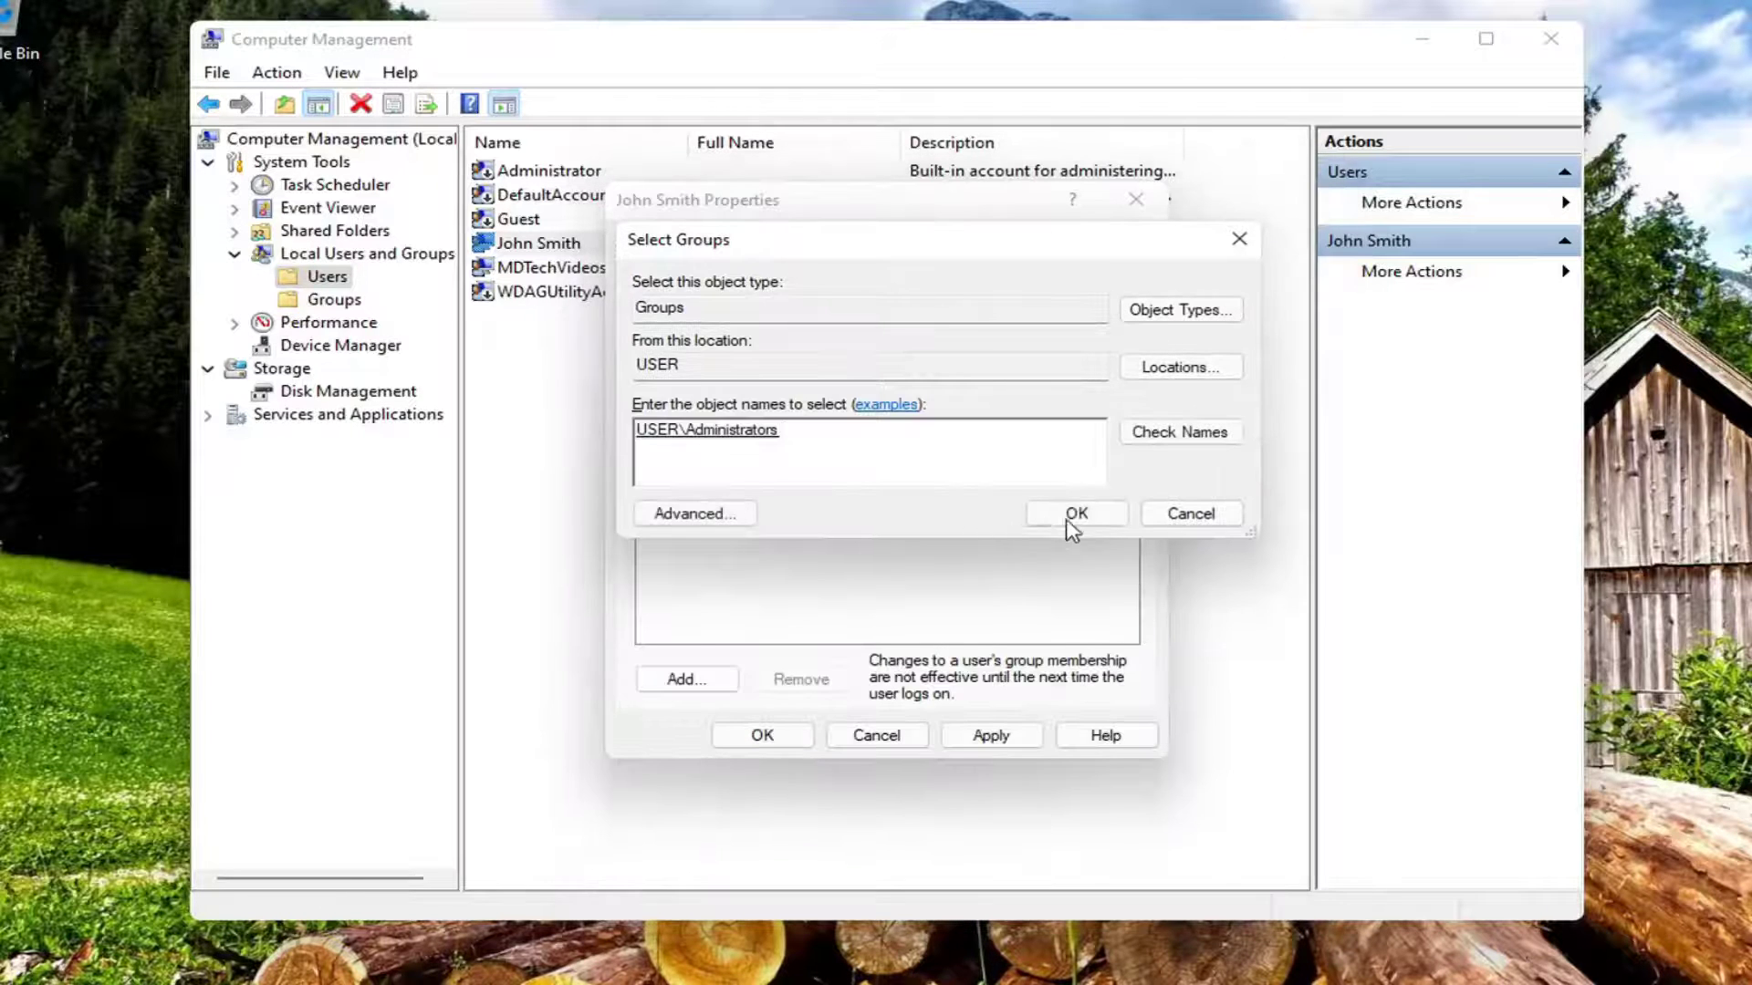
left_click(1074, 514)
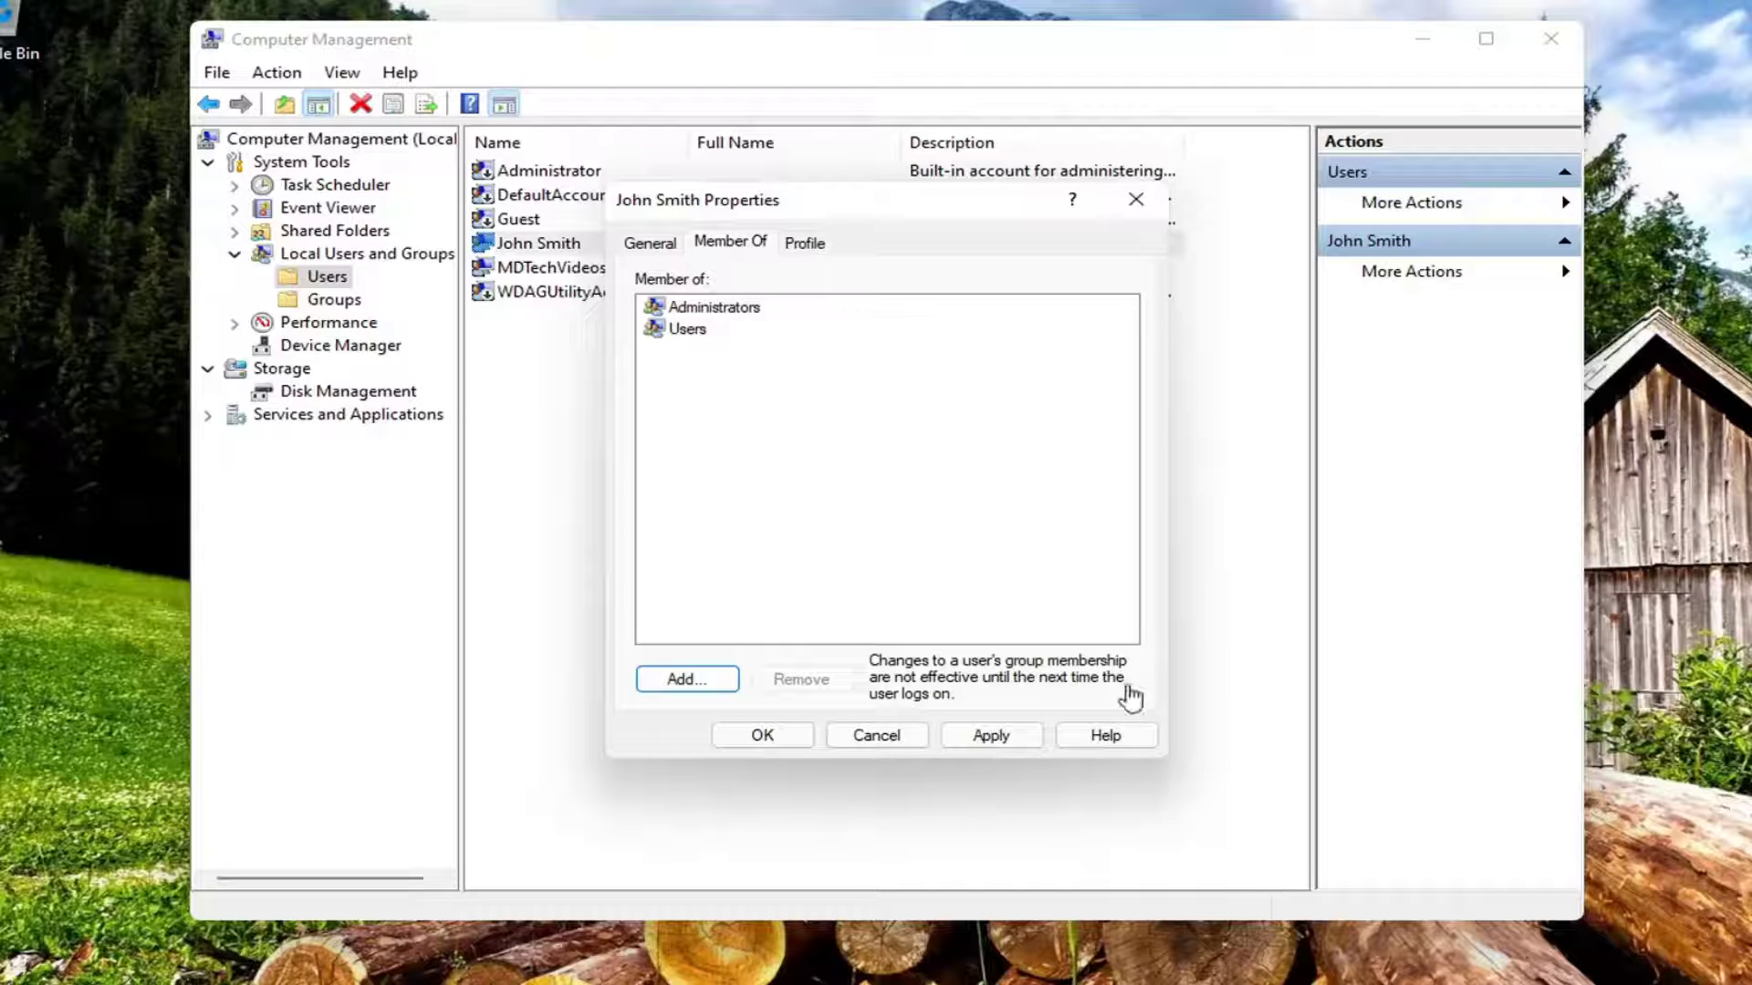
- Apply the new account's group membership change and close its properties and Computer Management
left_click(991, 737)
left_click(771, 738)
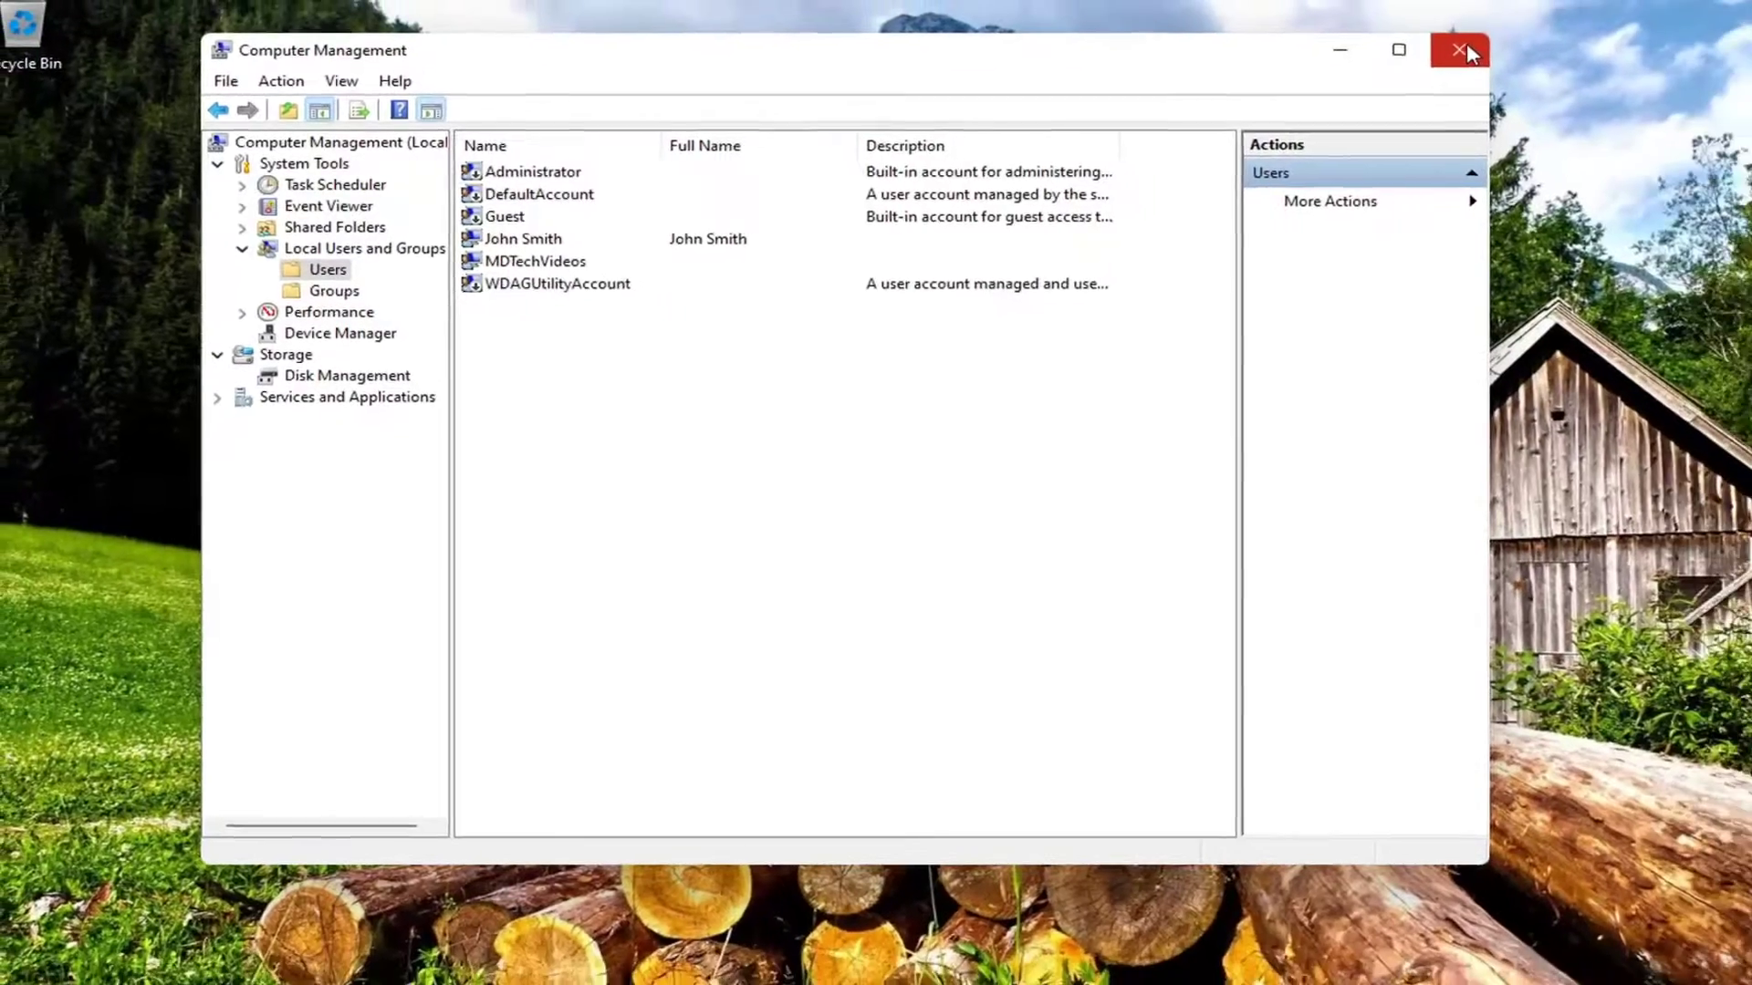
left_click(1531, 46)
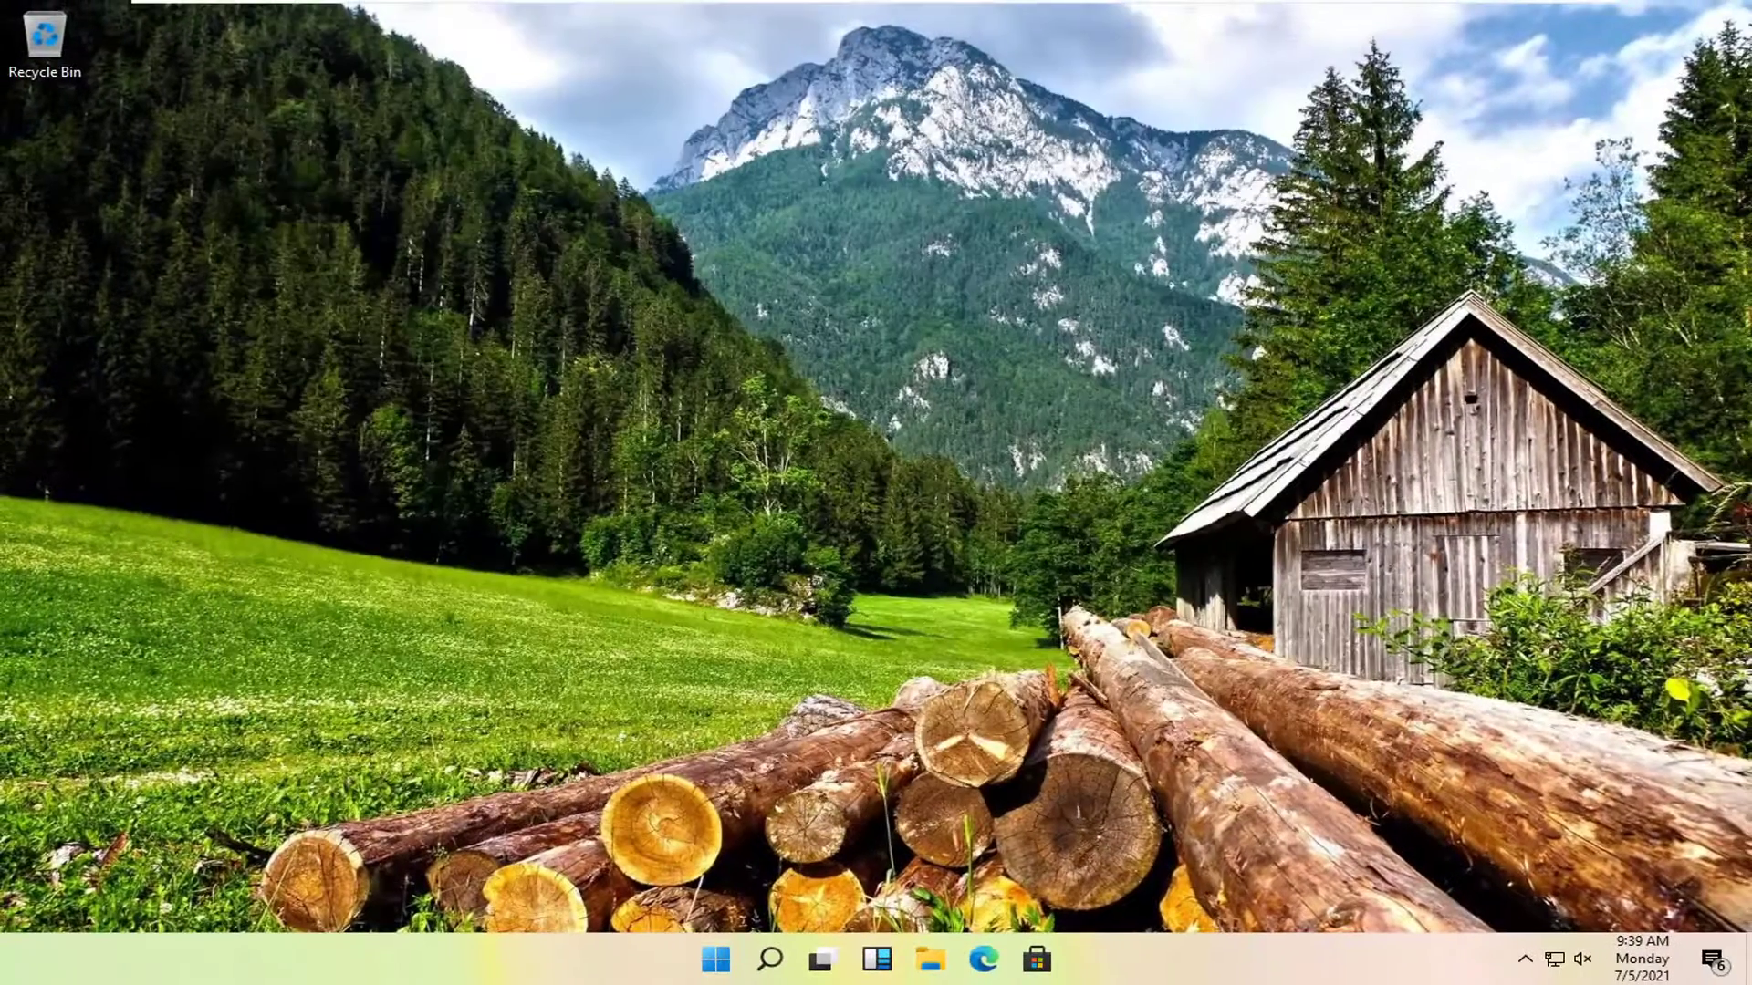